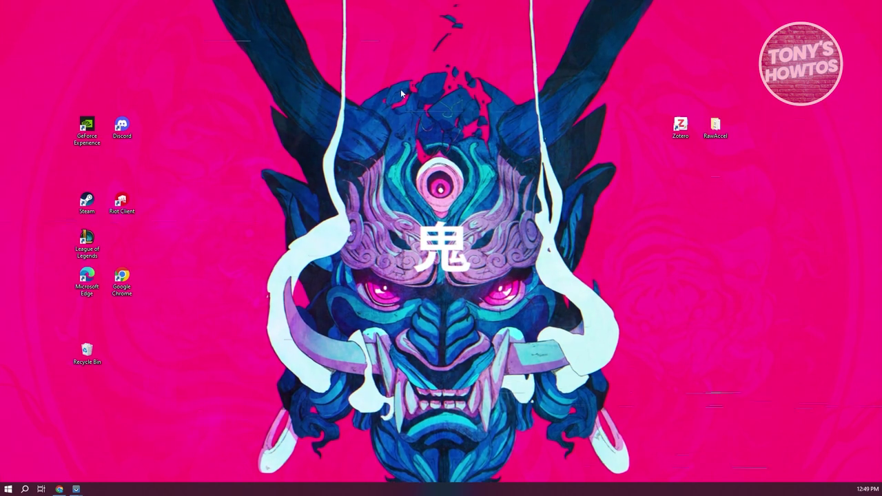
# Step: Start a Duda free trial by signing up with a Google account and confirming it
pyautogui.click(58, 490)
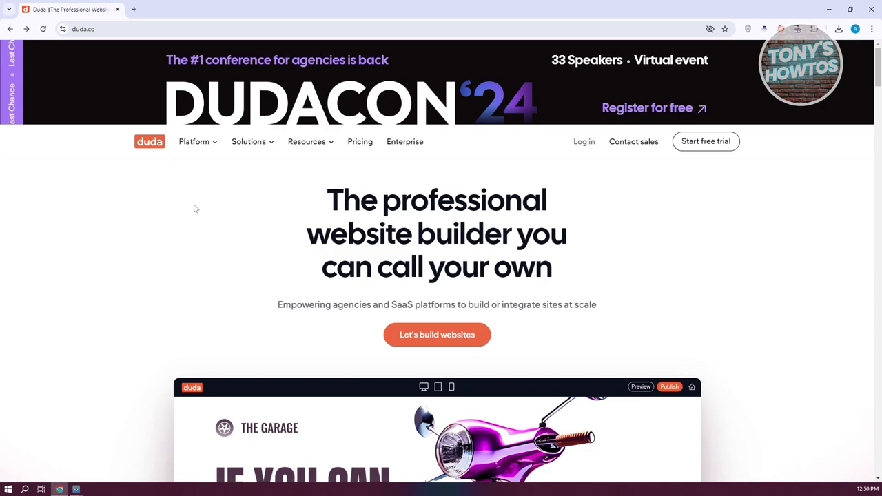
pyautogui.scroll(-4, 526, 321)
pyautogui.scroll(5, 525, 332)
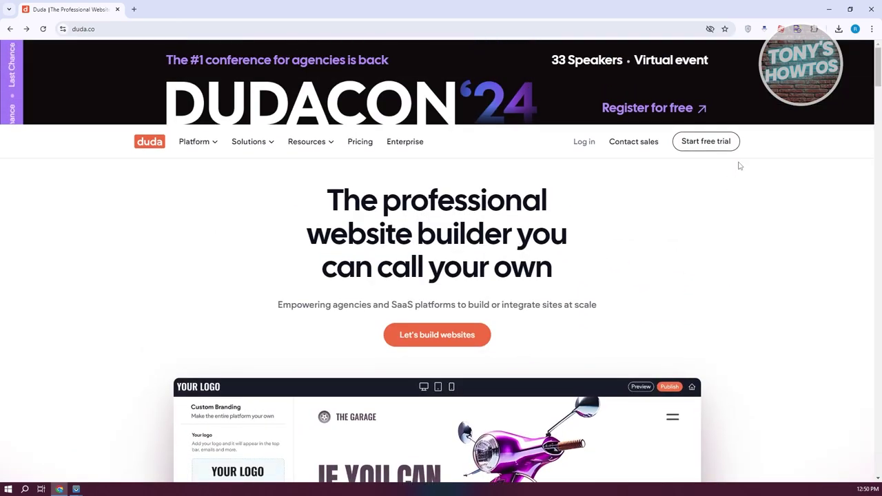
pyautogui.click(714, 149)
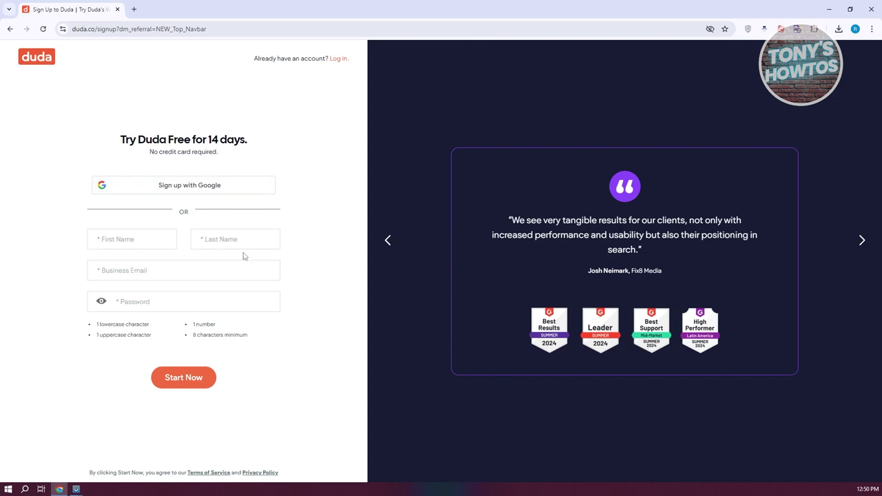
pyautogui.click(207, 186)
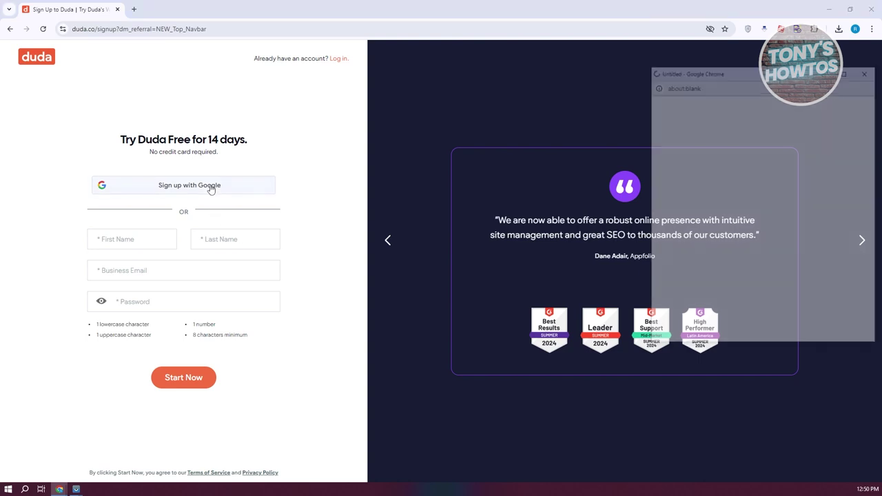
pyautogui.click(738, 214)
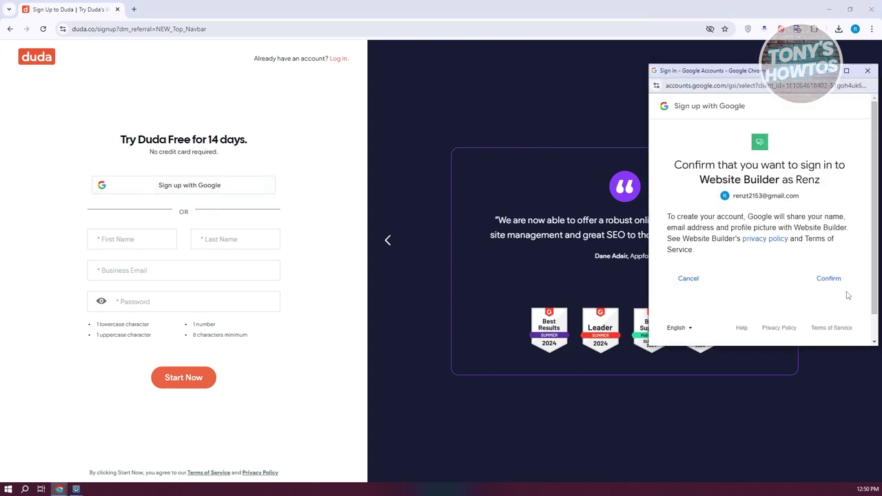
pyautogui.click(829, 279)
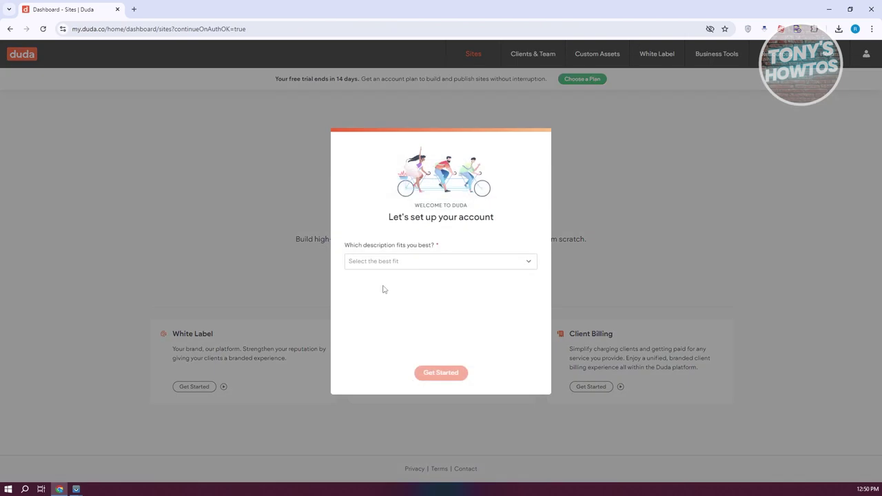
# Step: Describe the account as a freelancer who builds websites without coding and finish setup
pyautogui.click(513, 266)
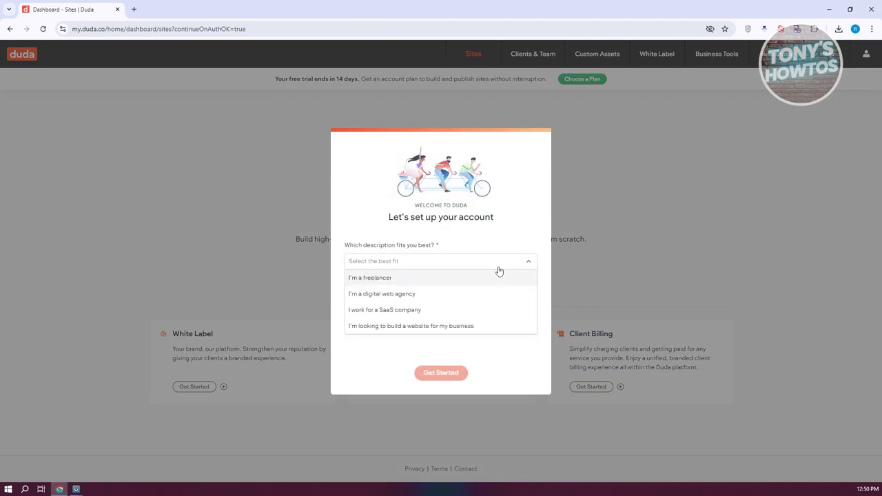
pyautogui.click(434, 280)
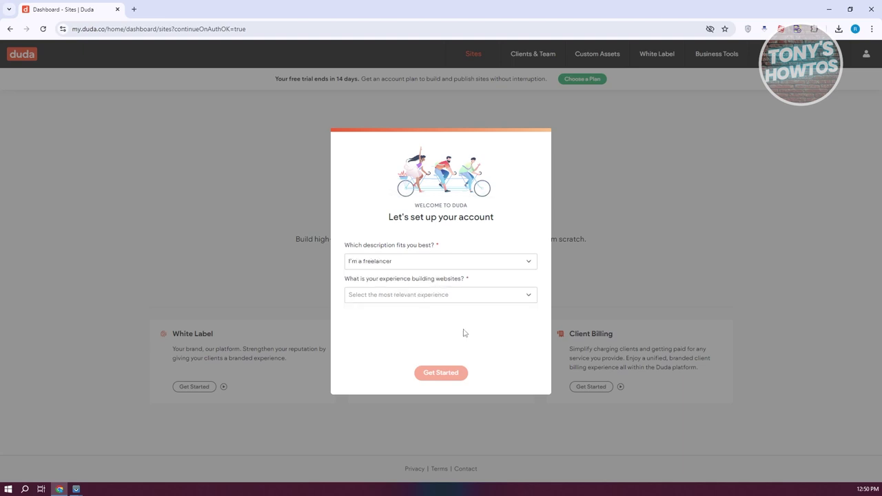
pyautogui.click(496, 297)
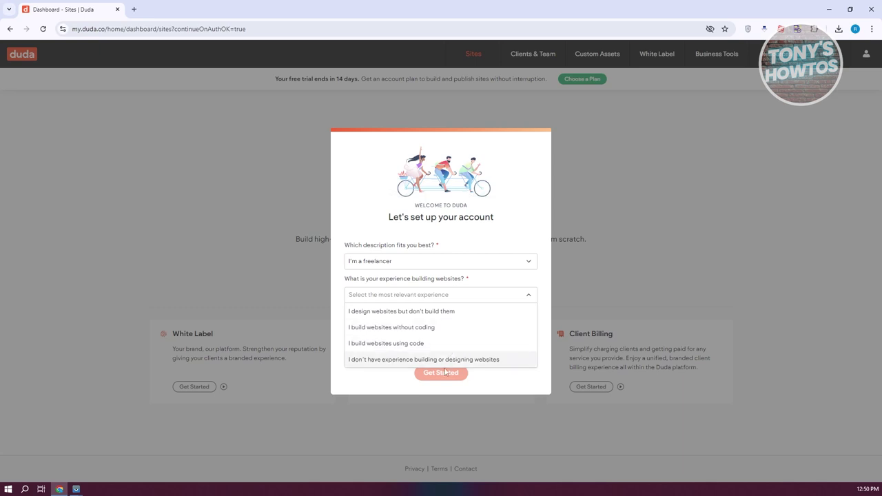
pyautogui.click(432, 328)
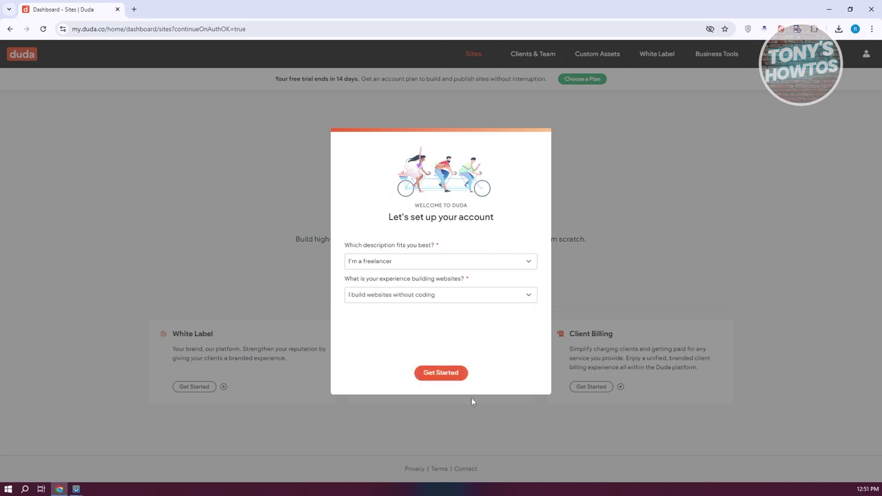
pyautogui.click(449, 374)
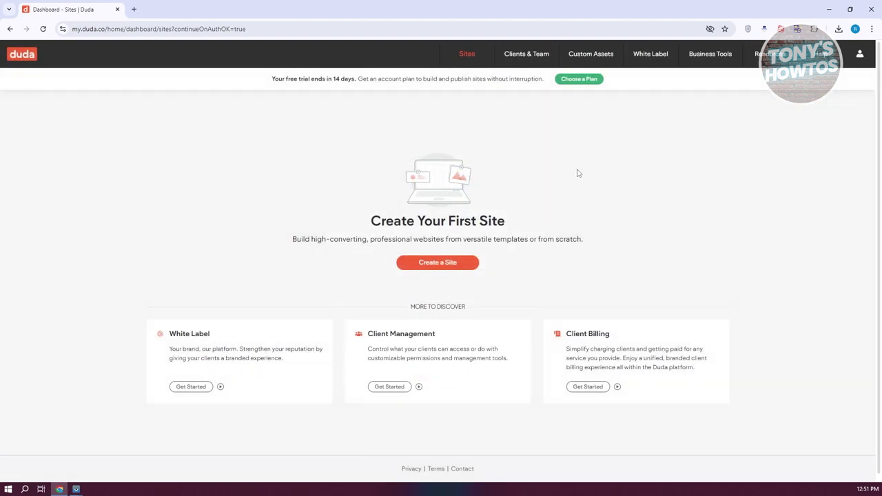
# Step: Open the template gallery to start creating a new site
pyautogui.click(459, 266)
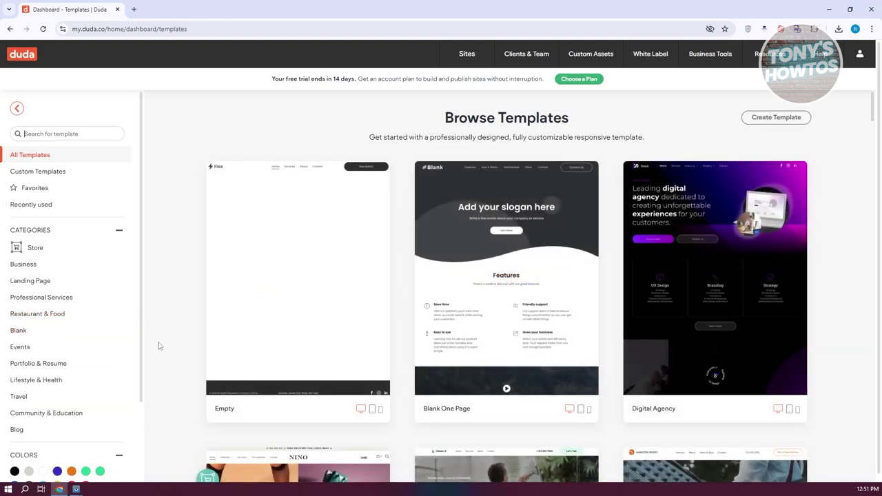
pyautogui.moveTo(218, 214)
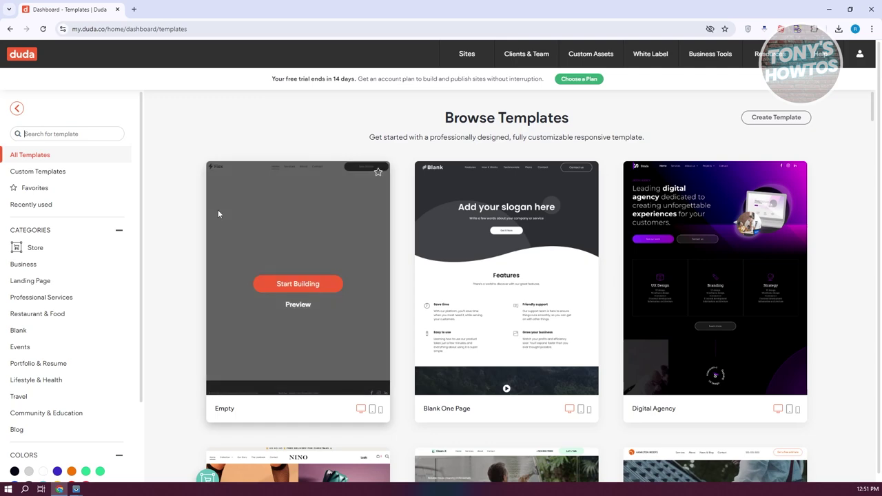
pyautogui.moveTo(563, 224)
pyautogui.scroll(-7, 542, 241)
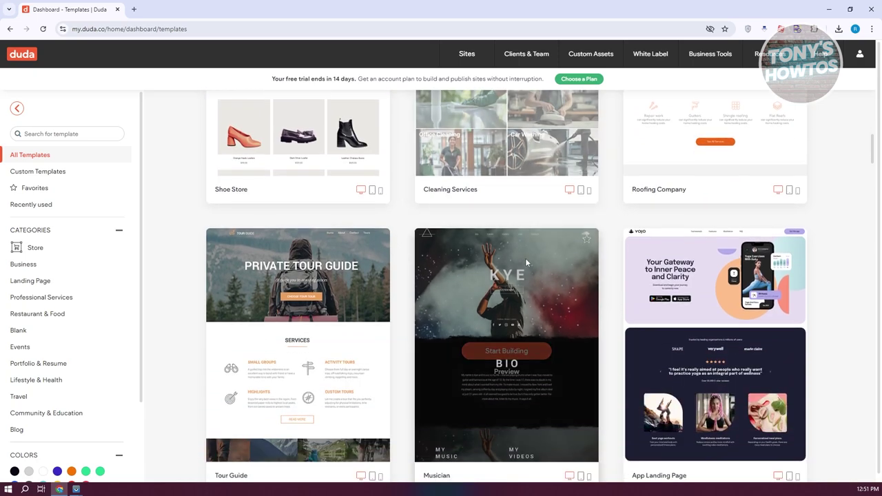
pyautogui.scroll(7, 513, 303)
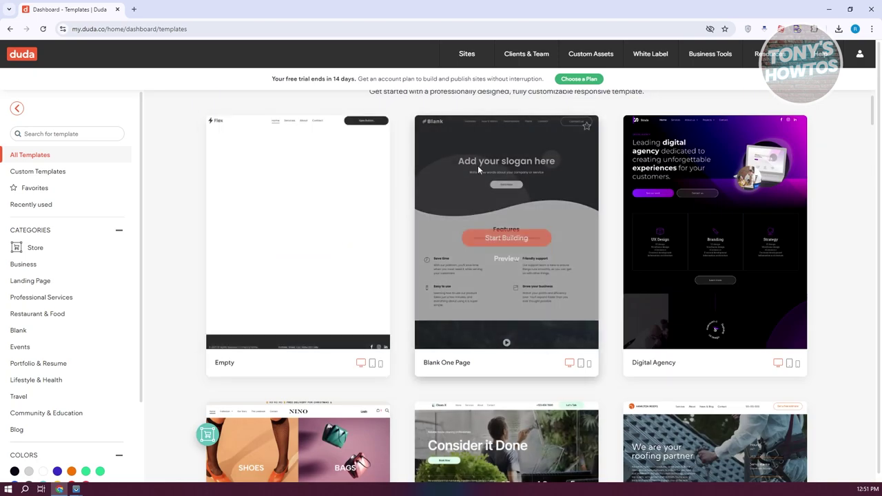
# Step: Switch the Blank One Page card between tablet, mobile and desktop previews
pyautogui.moveTo(490, 238)
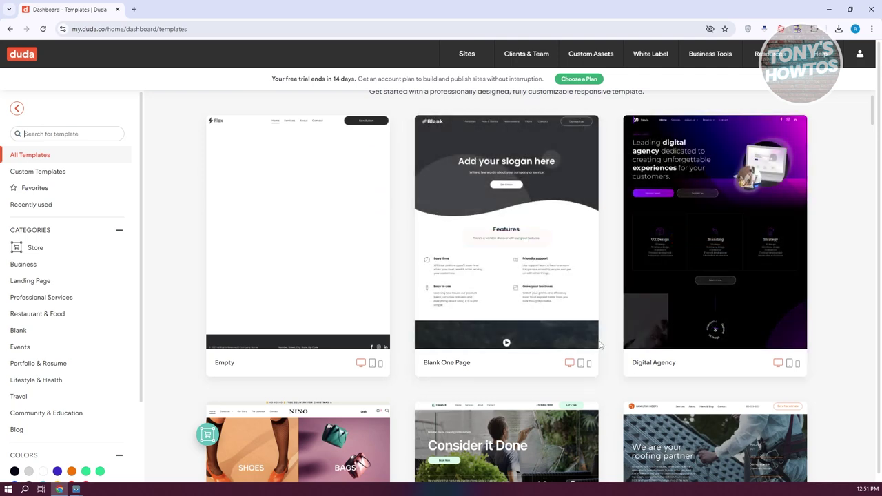
pyautogui.click(581, 364)
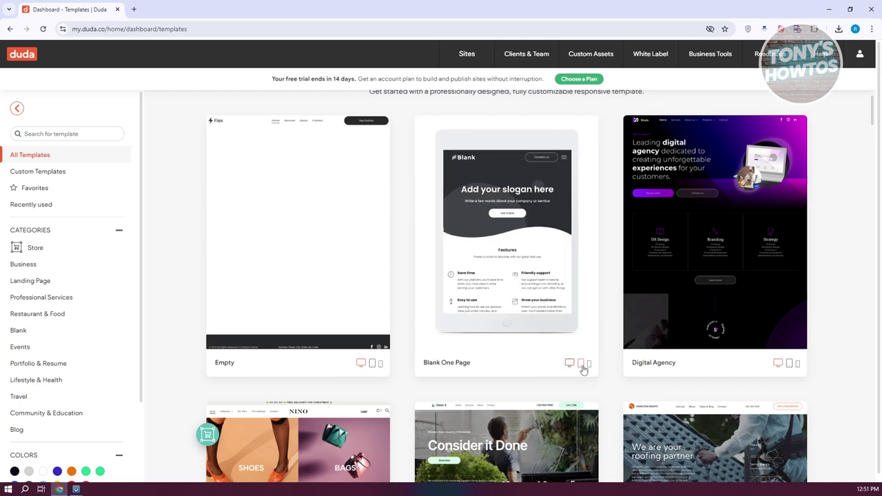
pyautogui.click(589, 364)
pyautogui.click(571, 364)
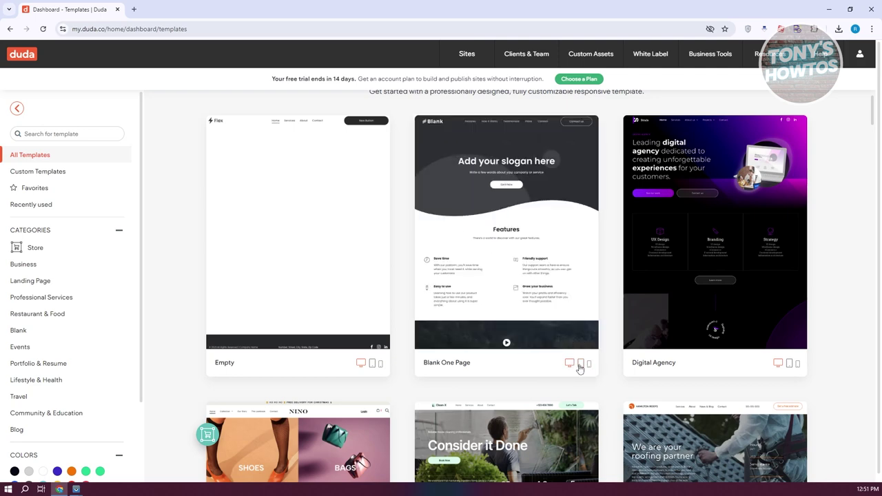
pyautogui.click(581, 364)
pyautogui.click(589, 364)
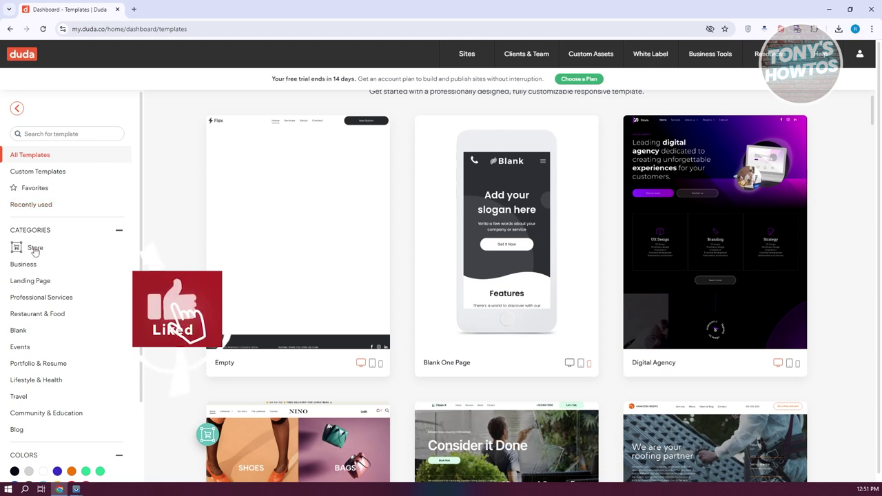
pyautogui.scroll(-2, 35, 330)
pyautogui.scroll(1, 34, 372)
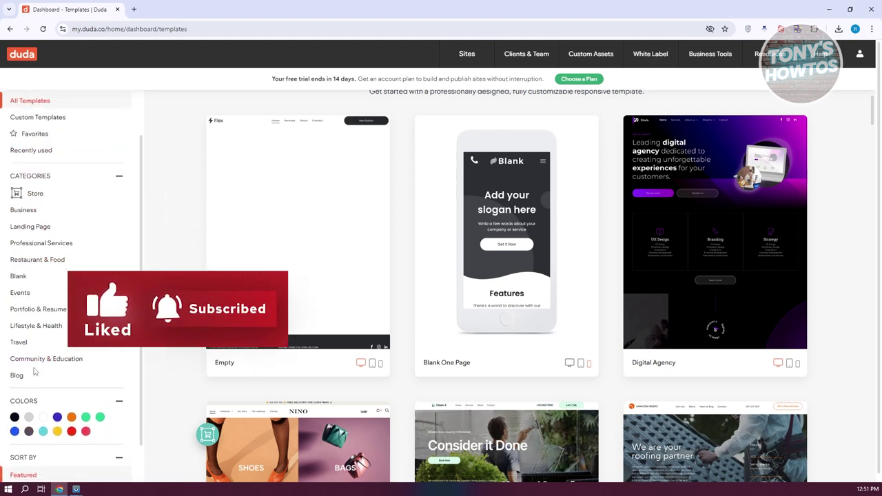
pyautogui.scroll(1, 35, 373)
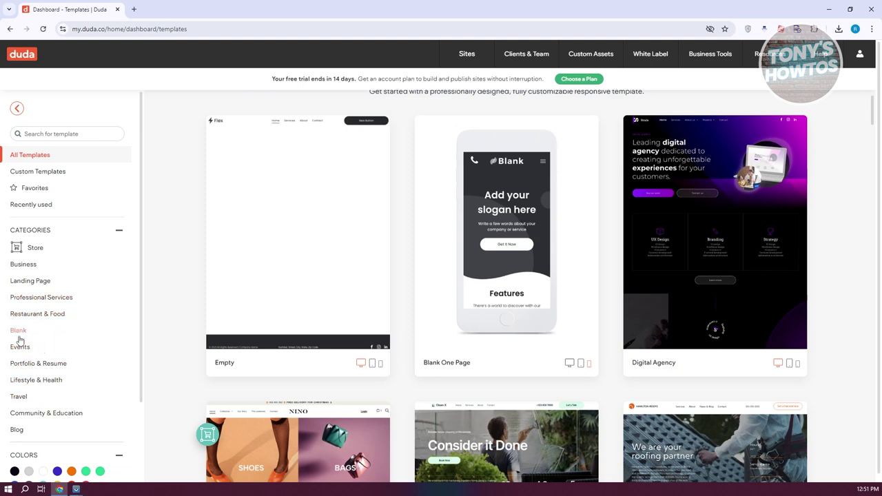
pyautogui.moveTo(422, 254)
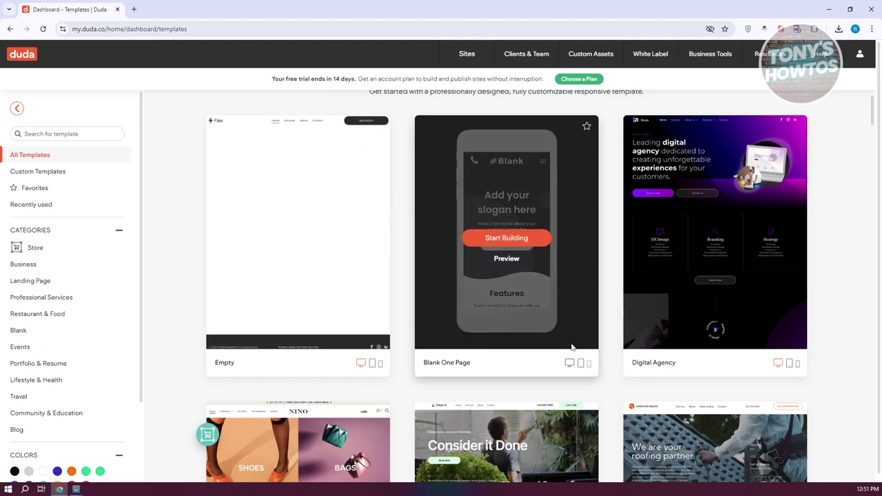
# Step: Preview Blank One Page full-size on desktop, tablet, mobile and all devices
pyautogui.click(507, 260)
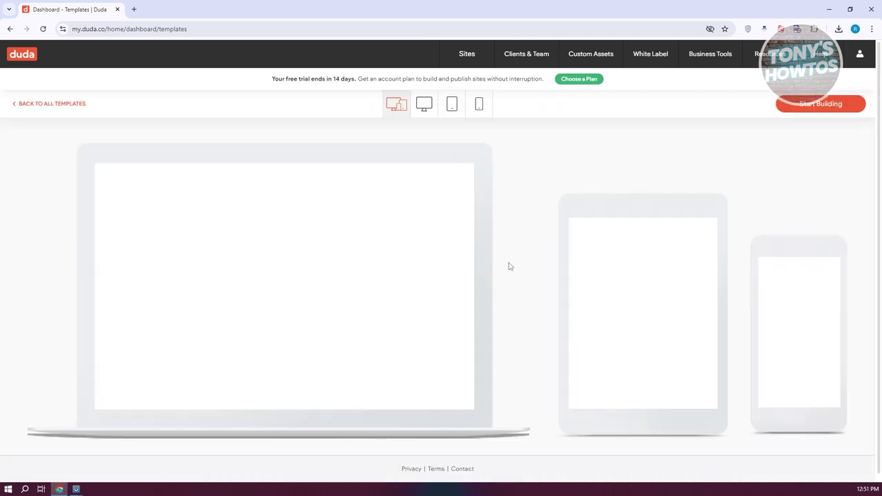
pyautogui.click(417, 112)
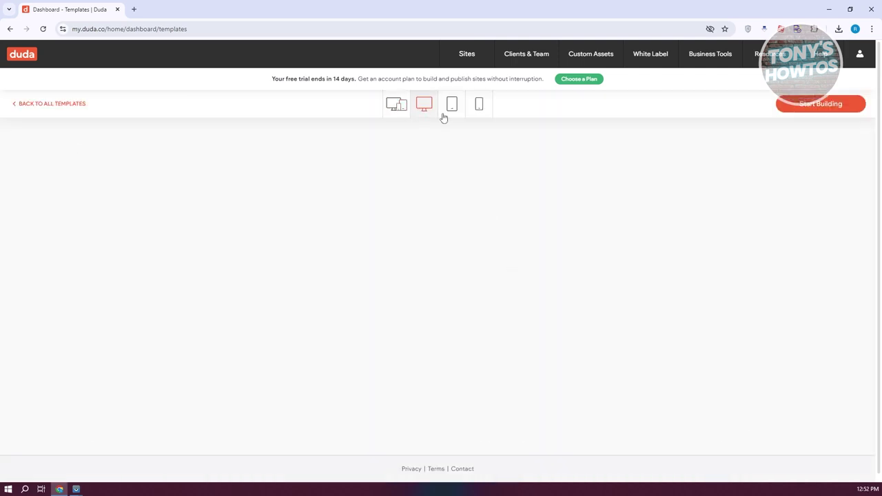
pyautogui.click(453, 109)
pyautogui.click(479, 109)
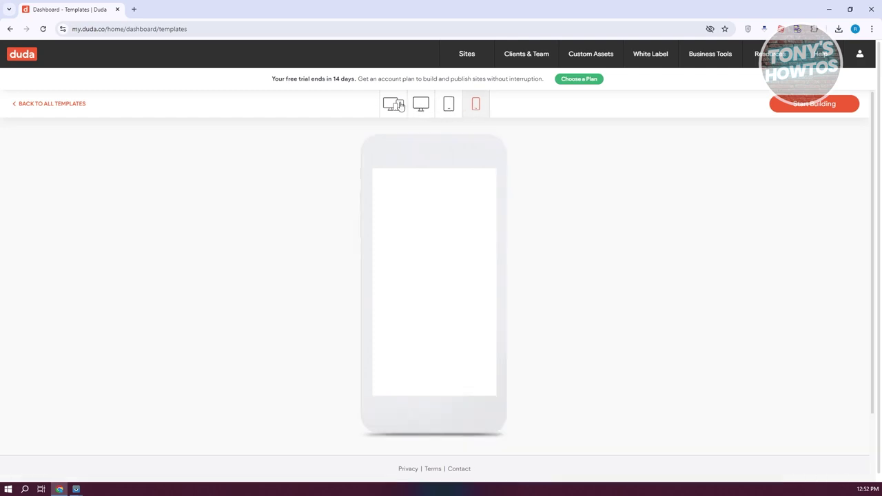
pyautogui.click(396, 105)
pyautogui.scroll(-1, 544, 279)
pyautogui.scroll(1, 546, 283)
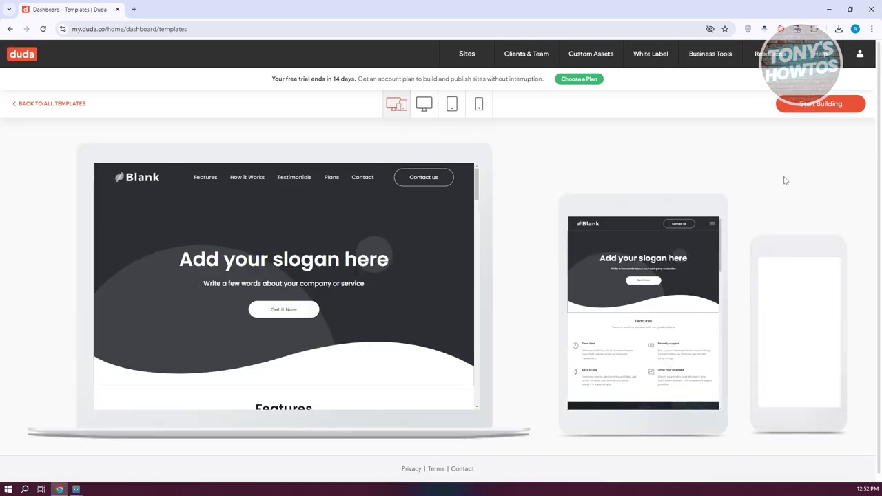
# Step: Start building from Blank One Page with the site named 'REN'
pyautogui.click(841, 104)
pyautogui.click(521, 246)
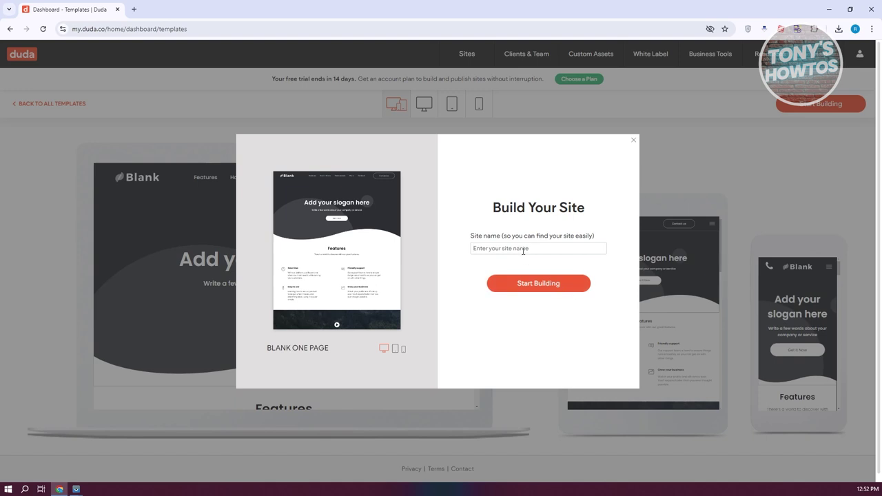
pyautogui.write('RENZI Portfolio')
pyautogui.click(534, 285)
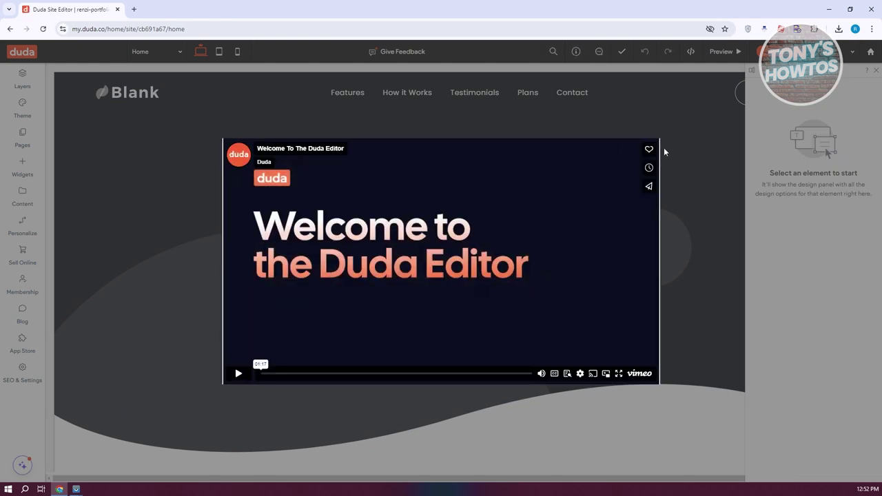
# Step: Close the welcome video and AI Assistant panel, then show the Home page's Layers
pyautogui.click(687, 394)
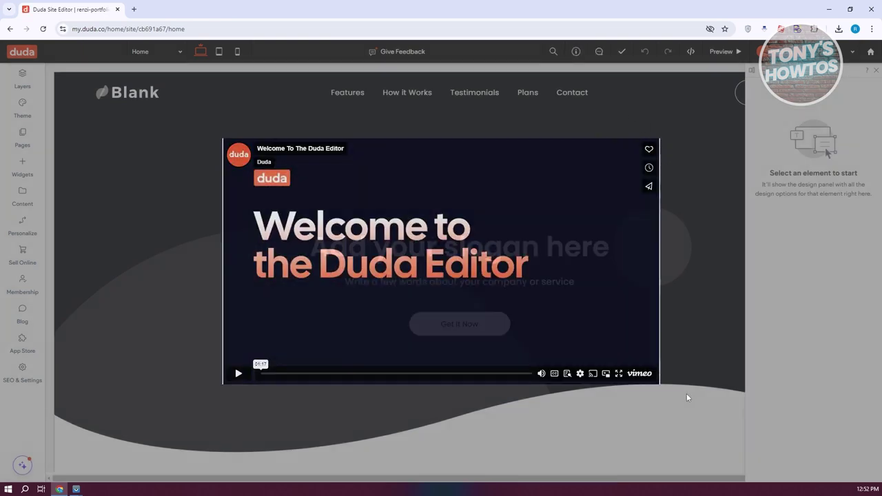
pyautogui.click(190, 247)
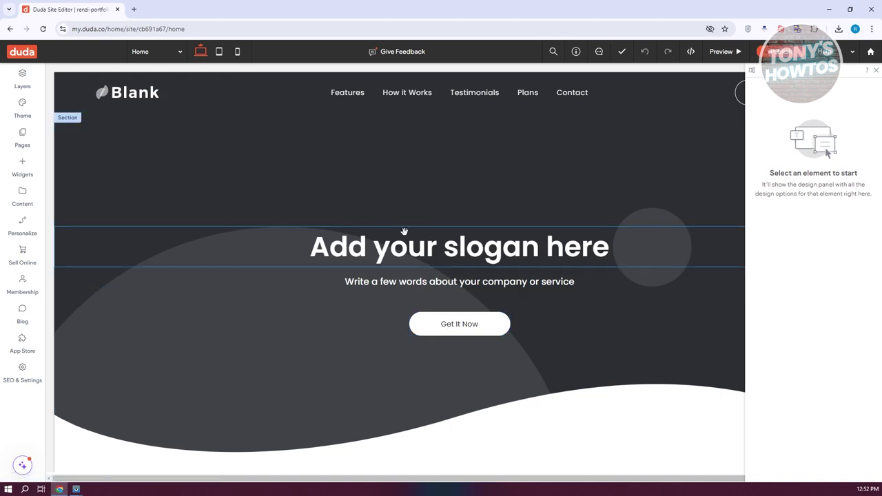
pyautogui.click(27, 82)
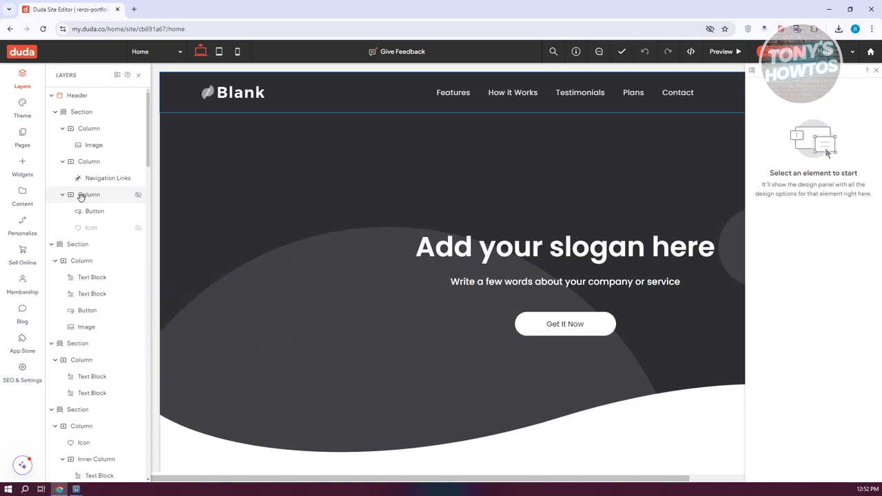
# Step: Select the header section, hero section, slogan, subtitle and hero image in Layers
pyautogui.click(85, 112)
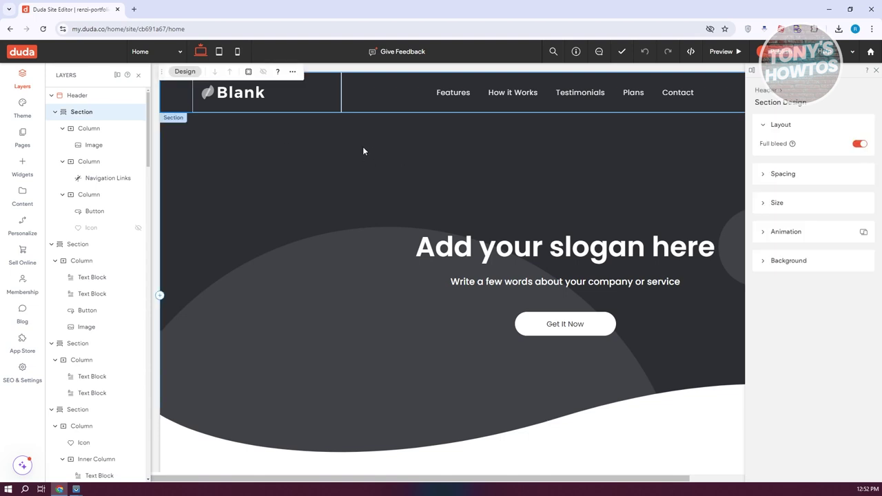
pyautogui.click(88, 245)
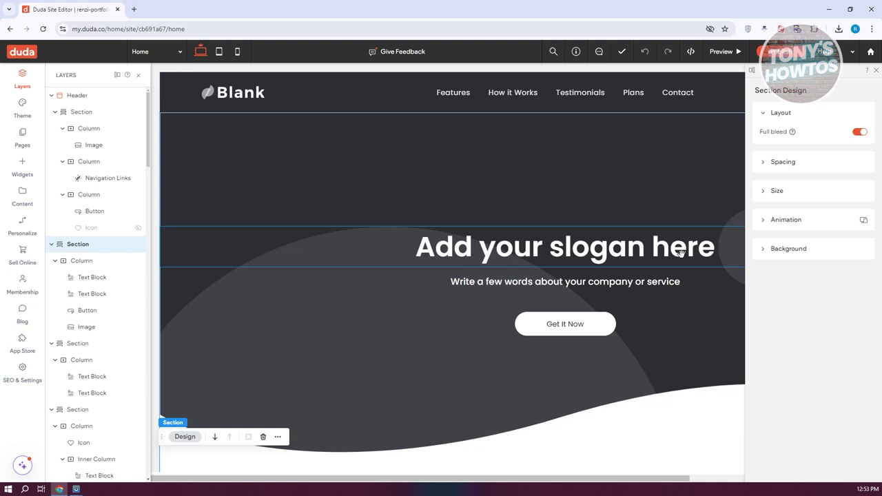
pyautogui.click(90, 277)
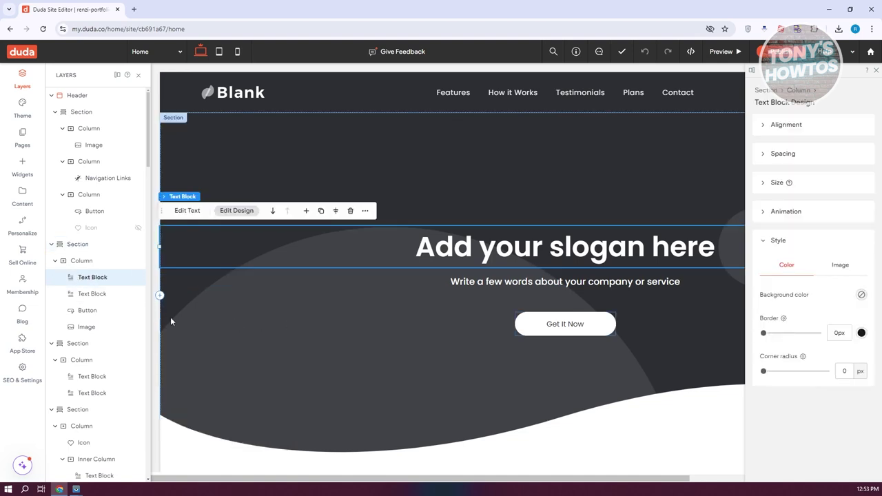
pyautogui.click(91, 293)
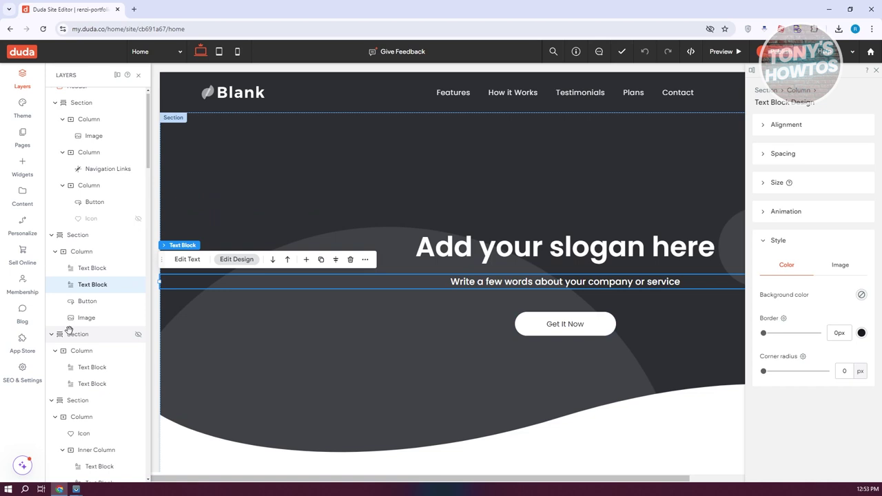
pyautogui.click(90, 268)
pyautogui.click(87, 321)
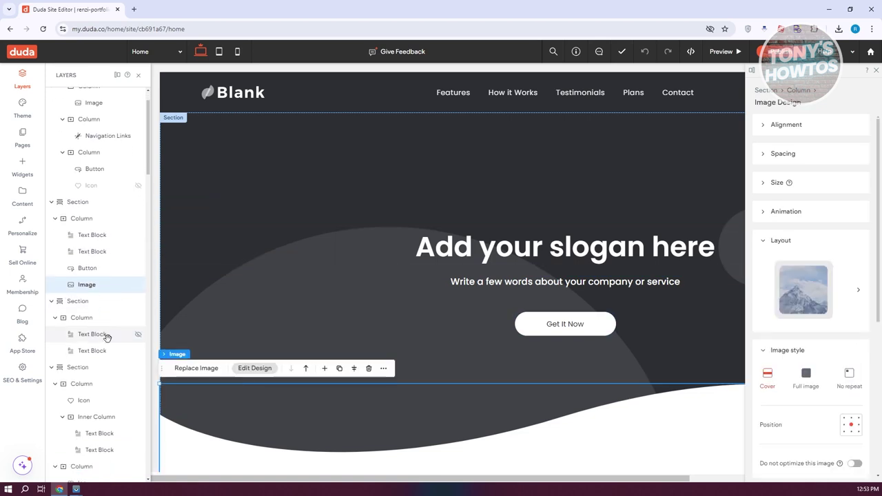
# Step: Hide and then restore the Get It Now button and the whole hero section
pyautogui.click(88, 268)
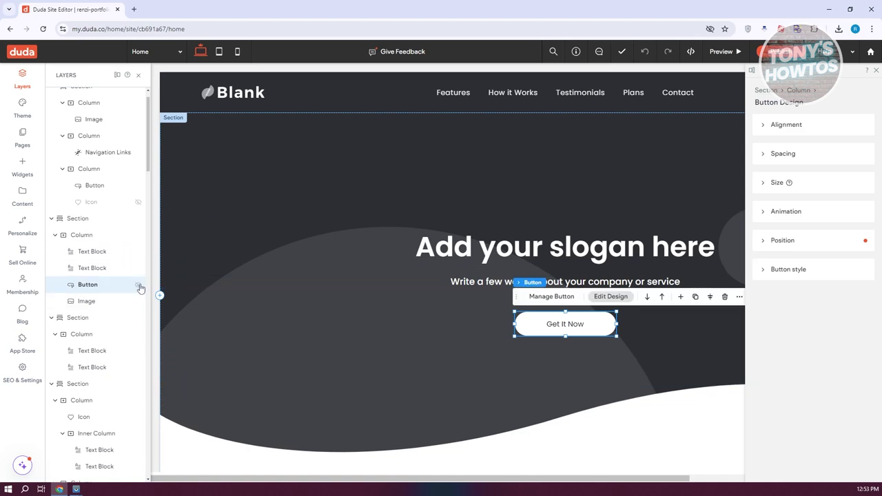
pyautogui.click(138, 286)
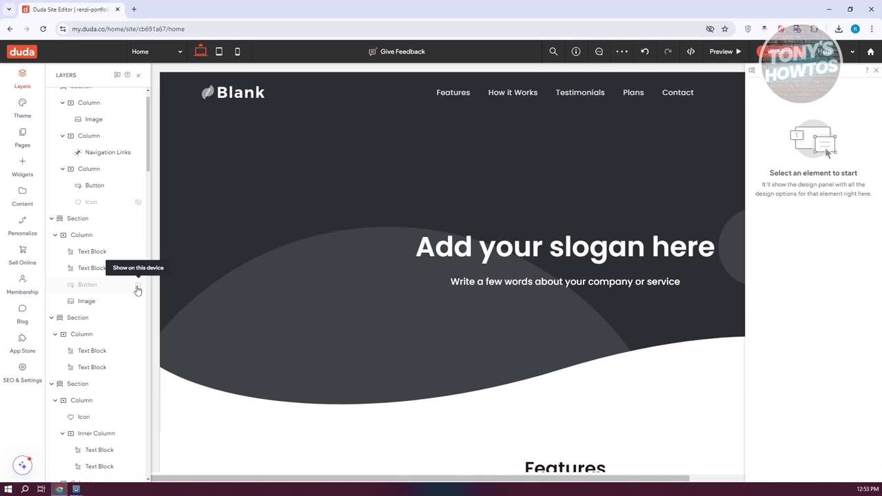
pyautogui.click(138, 287)
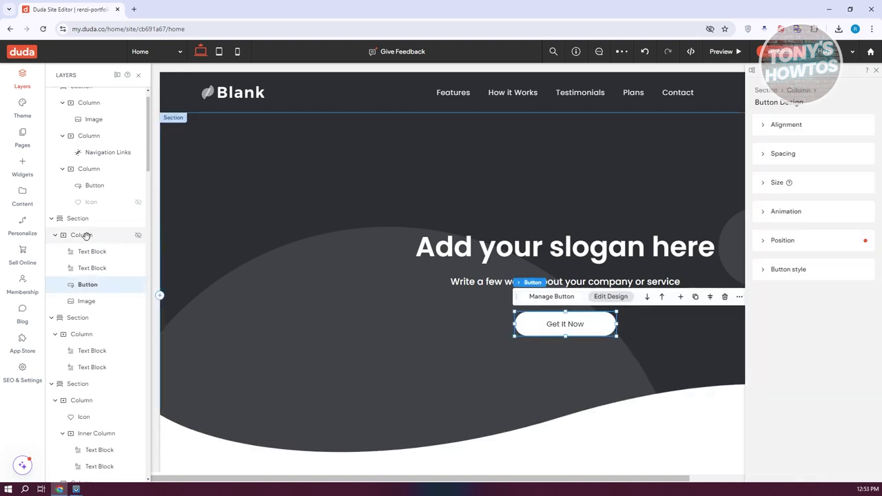
pyautogui.click(140, 220)
pyautogui.click(138, 246)
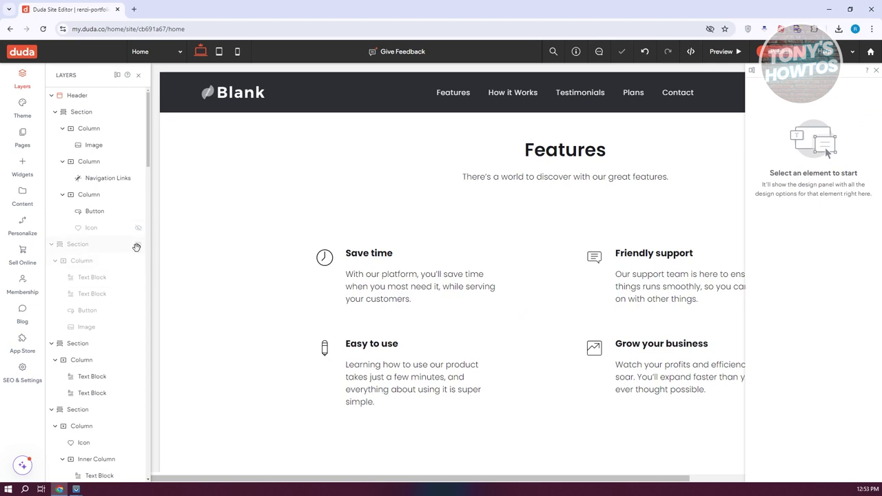
pyautogui.click(138, 229)
pyautogui.click(138, 244)
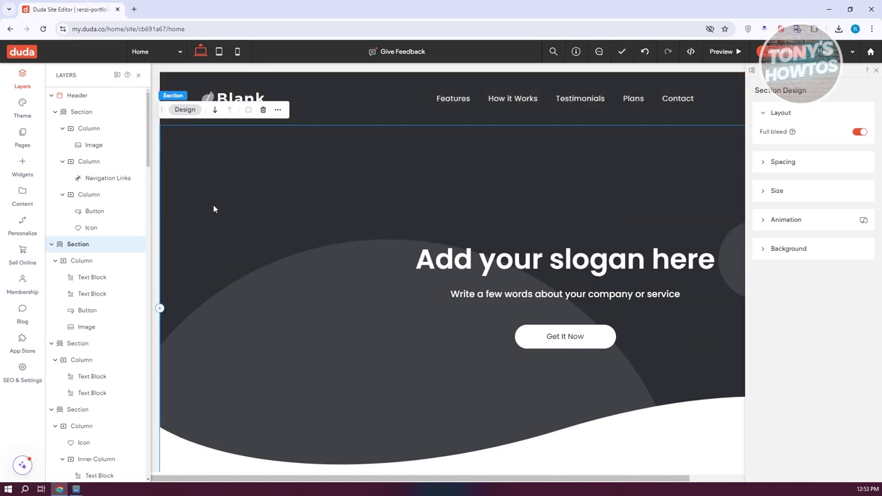
pyautogui.click(31, 110)
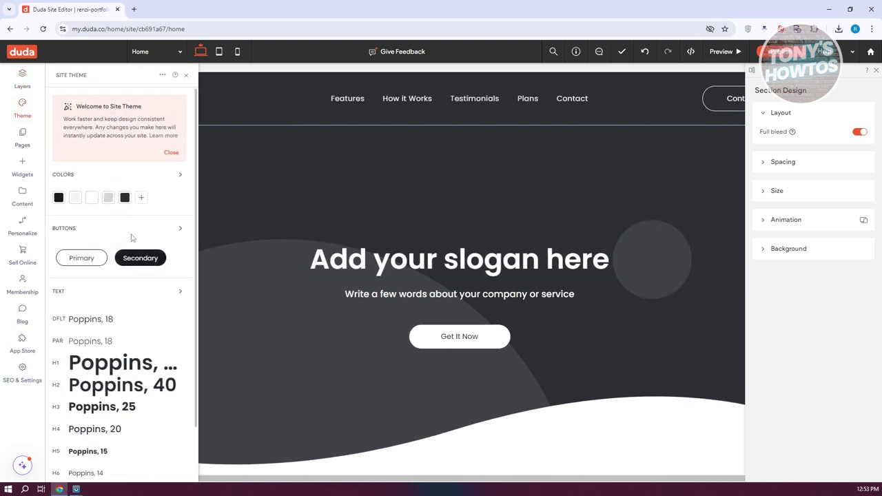
# Step: Change the Primary theme colour to purple-blue #697dd3
pyautogui.click(59, 197)
pyautogui.moveTo(245, 256); pyautogui.dragTo(264, 225)
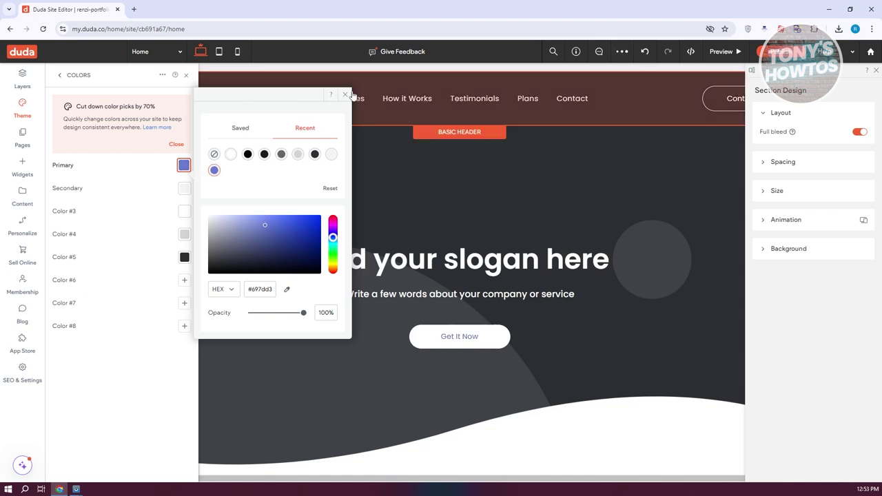
pyautogui.scroll(-5, 623, 227)
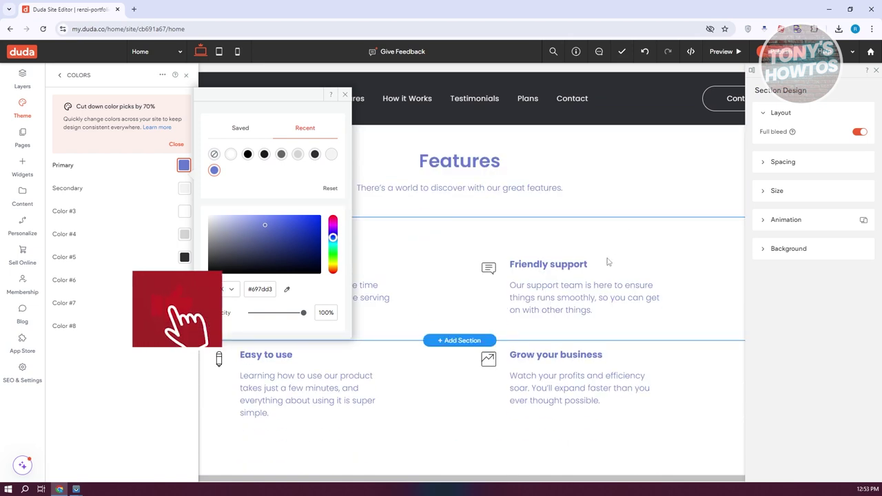
pyautogui.click(346, 97)
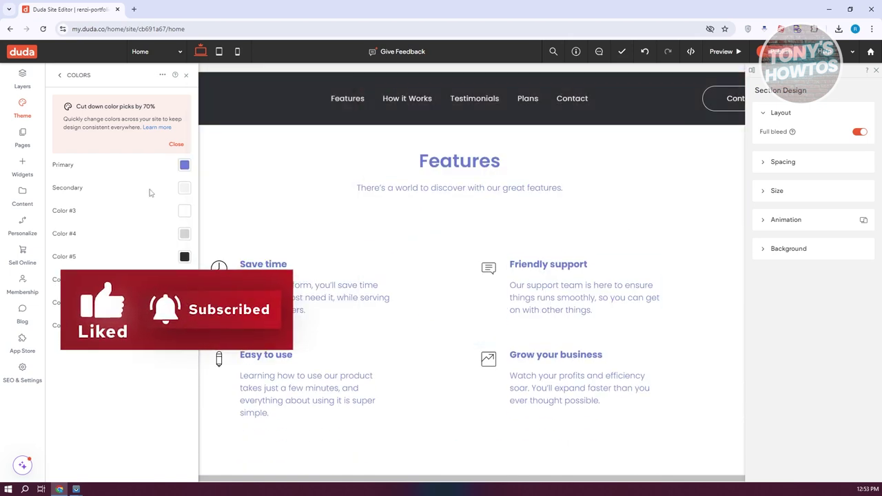
pyautogui.click(62, 80)
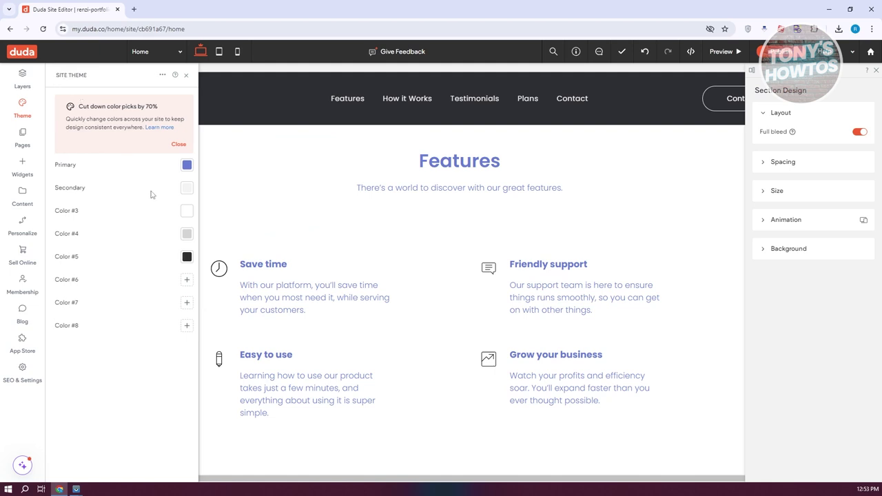
pyautogui.scroll(-1, 145, 306)
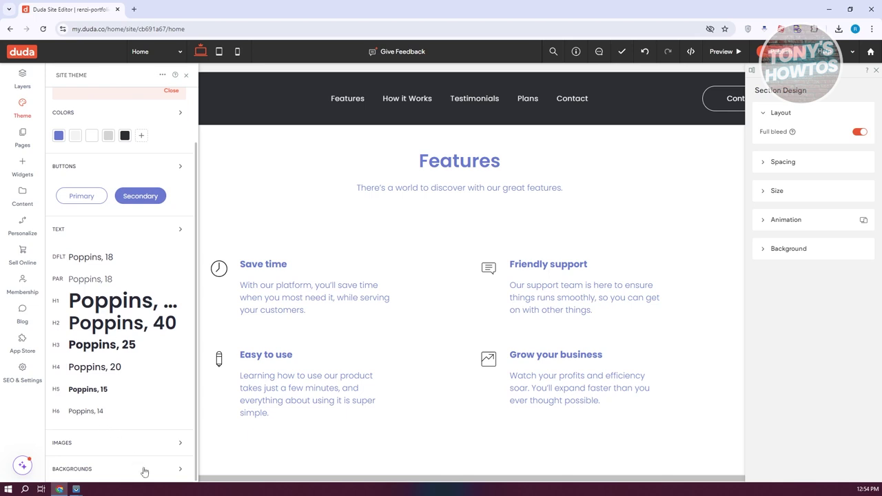
pyautogui.scroll(1, 162, 316)
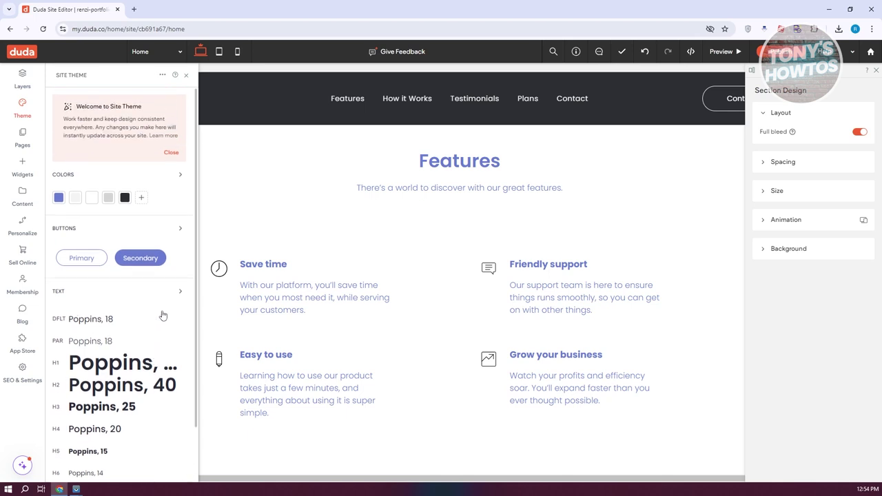
pyautogui.scroll(5, 304, 210)
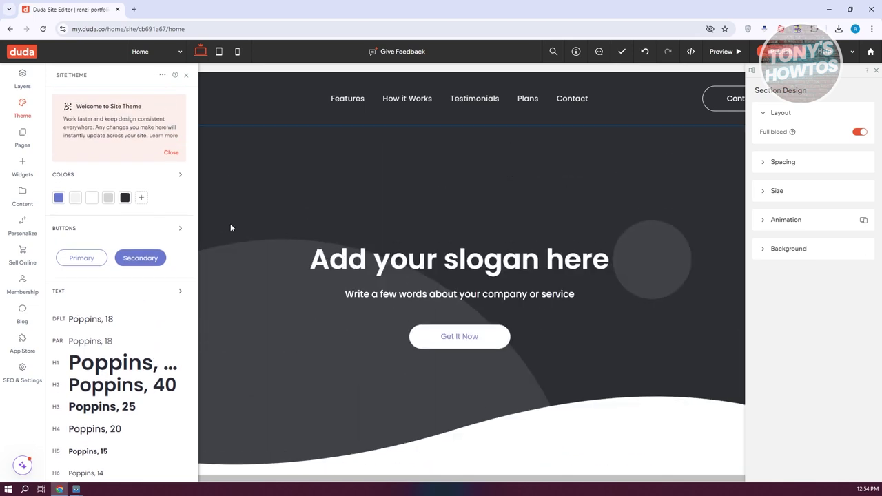
pyautogui.click(19, 142)
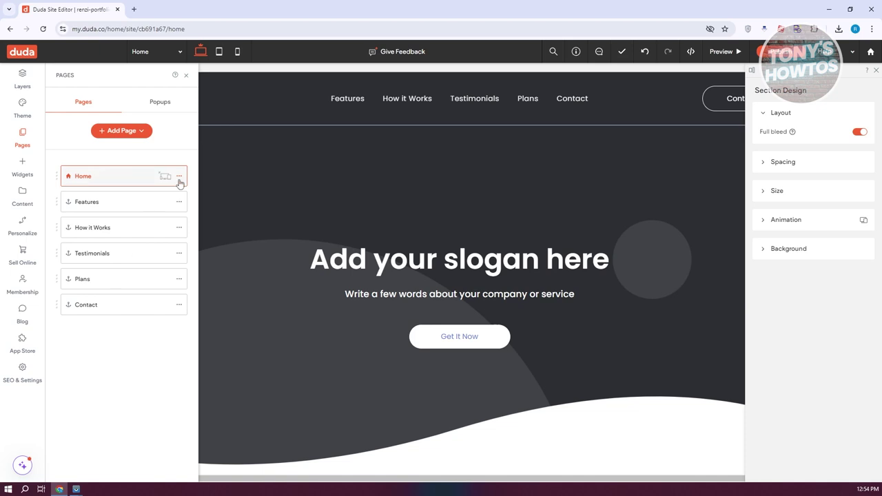
# Step: Jump to the Features, How it Works and Testimonials sections and review the Add Page options
pyautogui.click(133, 207)
pyautogui.click(135, 228)
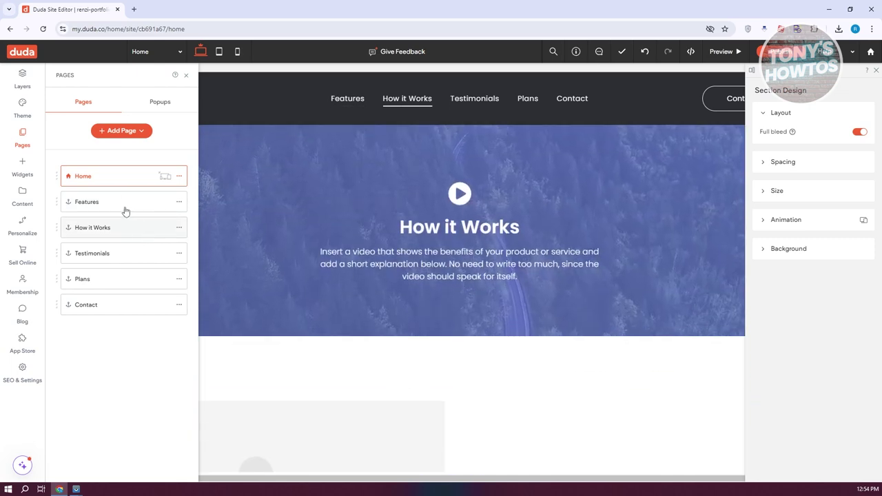
pyautogui.click(135, 255)
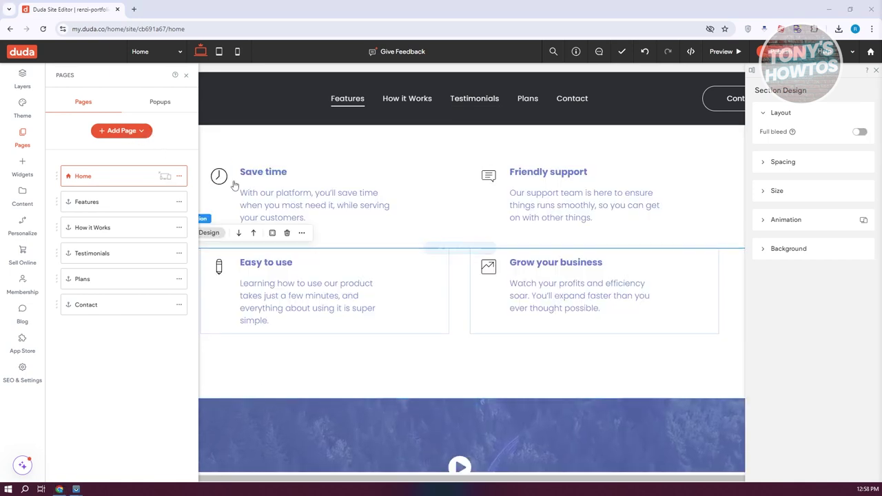
pyautogui.click(142, 132)
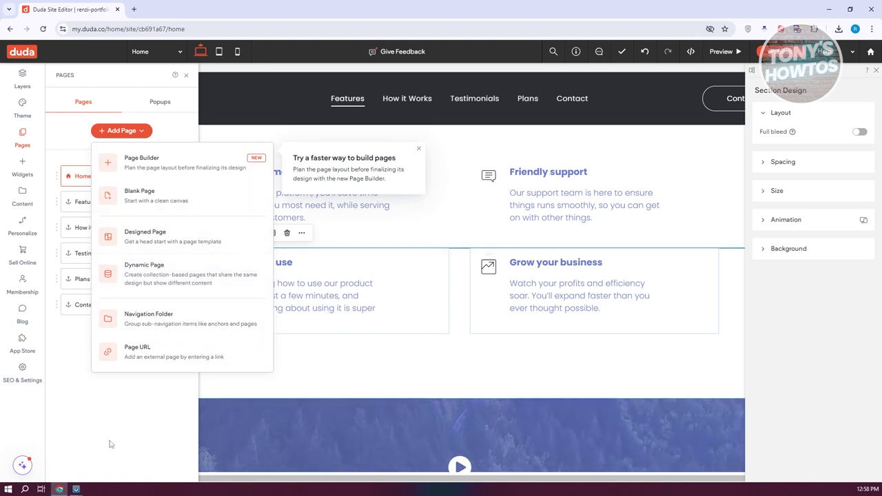
pyautogui.click(22, 172)
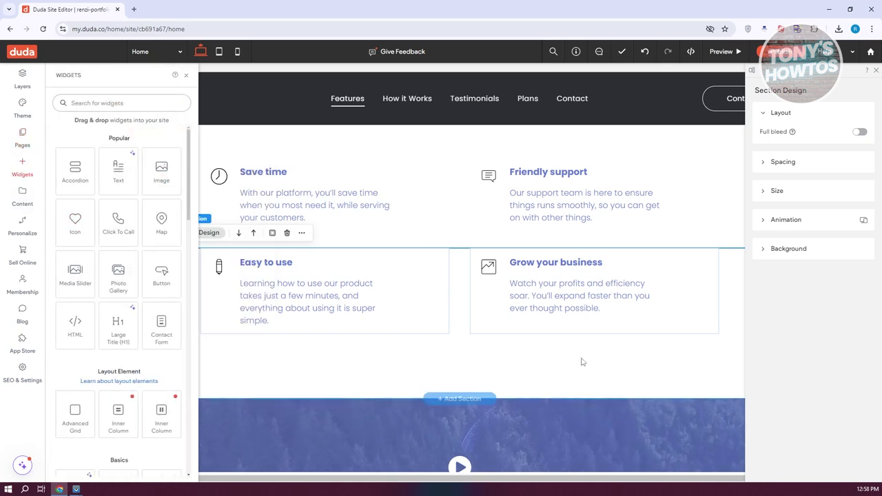
# Step: Drag a Button widget into the hero above the slogan, then close its link settings
pyautogui.scroll(8, 581, 361)
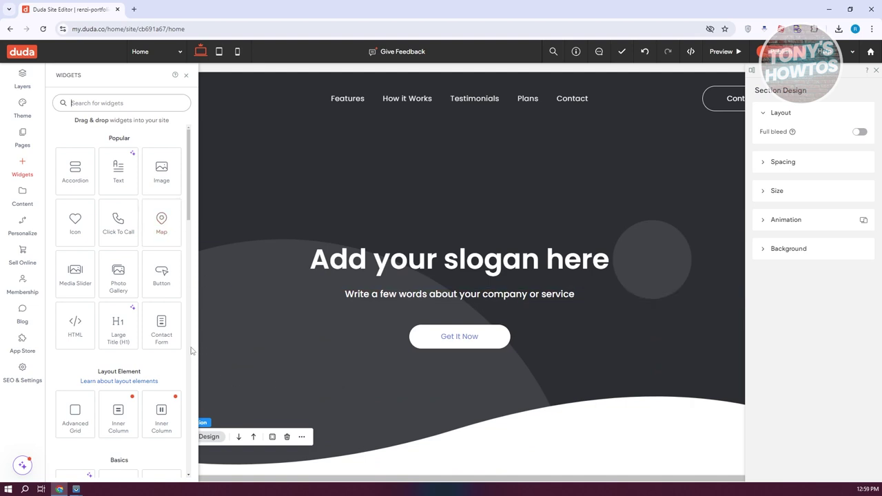
pyautogui.moveTo(161, 274); pyautogui.dragTo(280, 197)
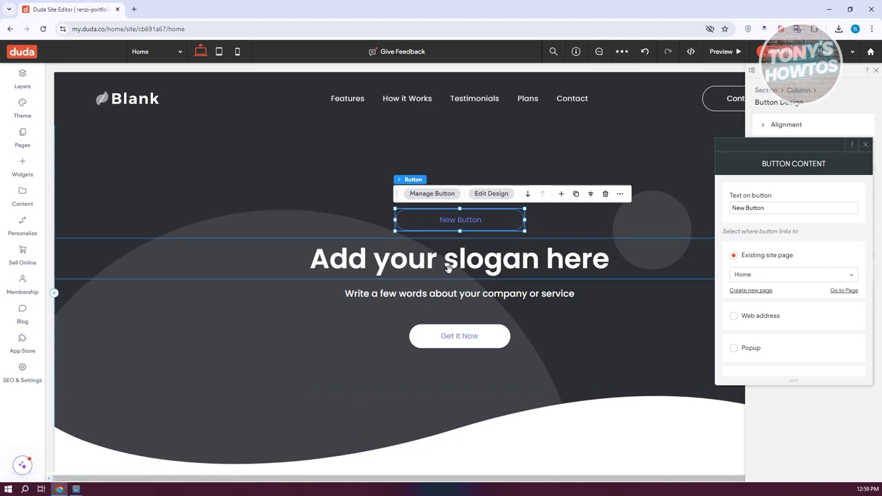
pyautogui.moveTo(801, 140); pyautogui.dragTo(222, 109)
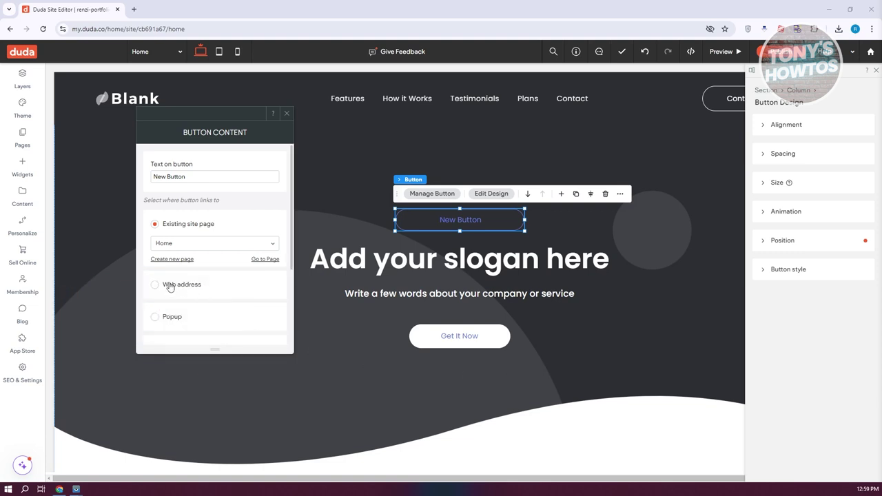
pyautogui.scroll(-3, 206, 257)
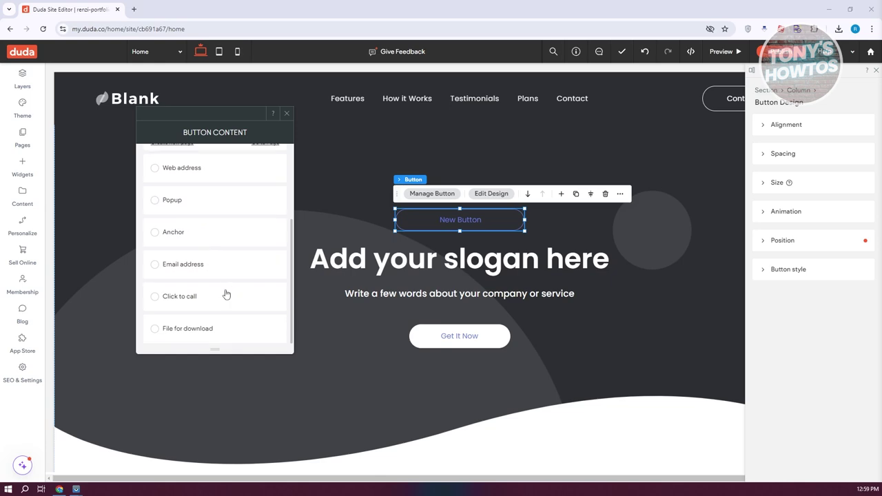
pyautogui.scroll(-10, 428, 305)
pyautogui.scroll(7, 432, 368)
pyautogui.scroll(4, 432, 368)
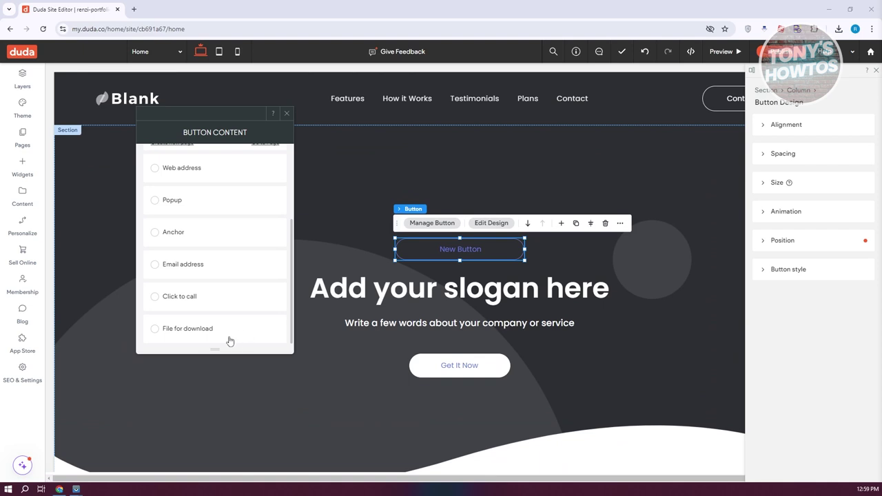
pyautogui.scroll(3, 262, 227)
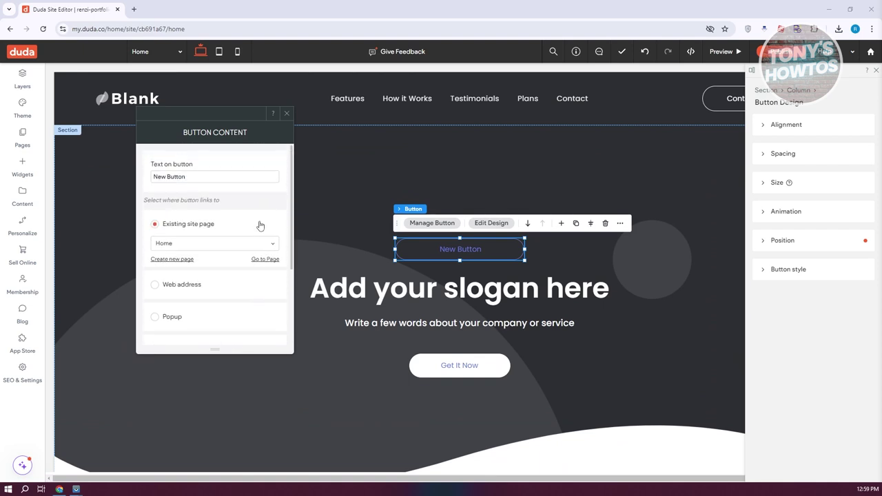
pyautogui.click(287, 114)
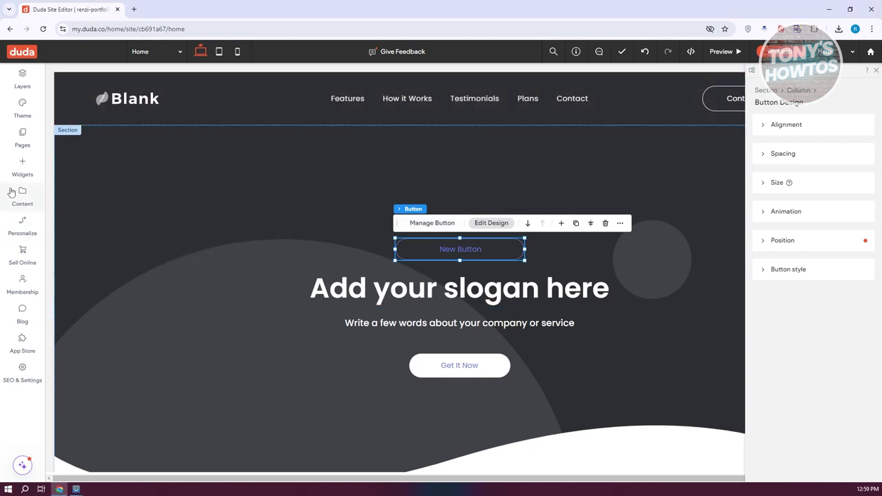
# Step: Delete the New Button sitting above the slogan
pyautogui.click(23, 169)
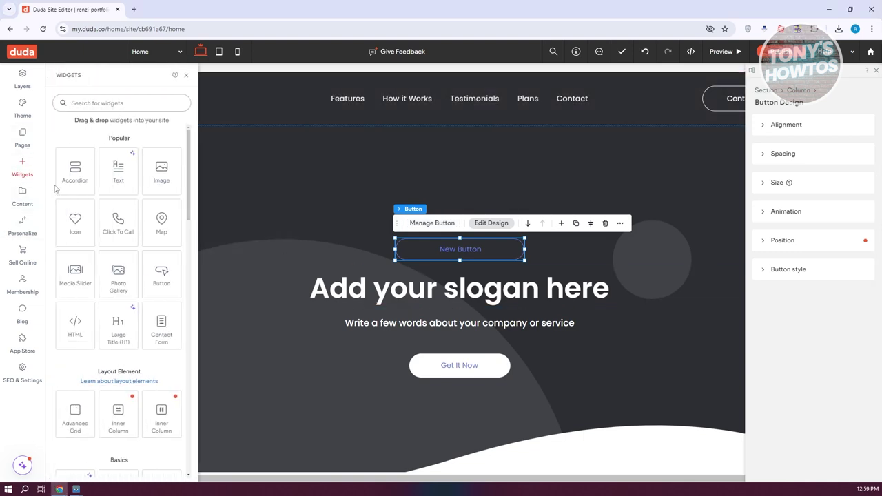
pyautogui.click(468, 249)
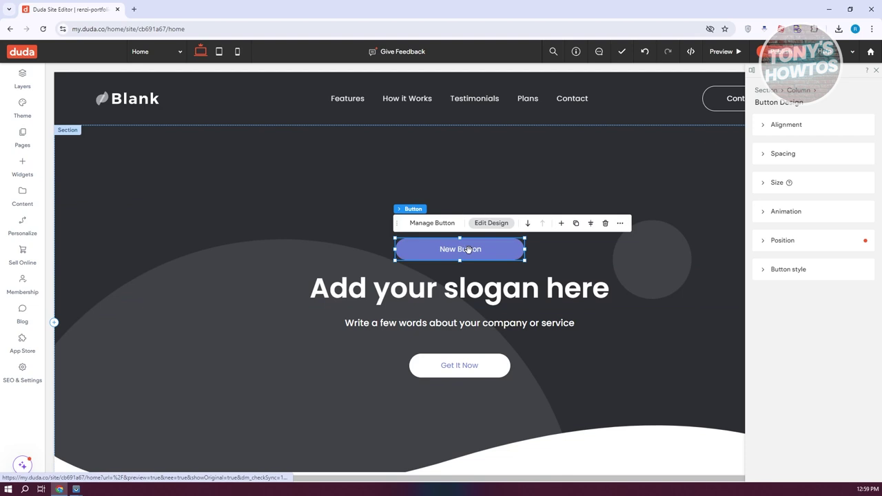
pyautogui.click(605, 223)
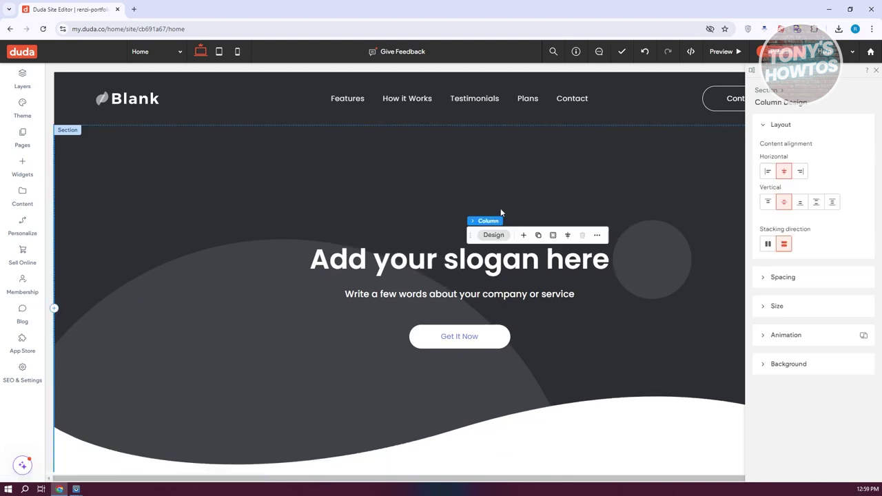
# Step: Drag a Media Slider widget above the hero slogan and close its content settings
pyautogui.click(21, 167)
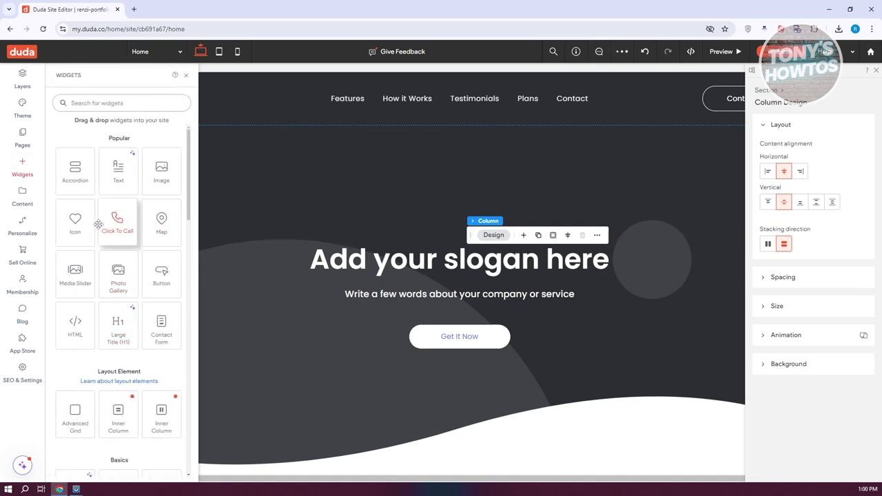
pyautogui.scroll(-4, 99, 215)
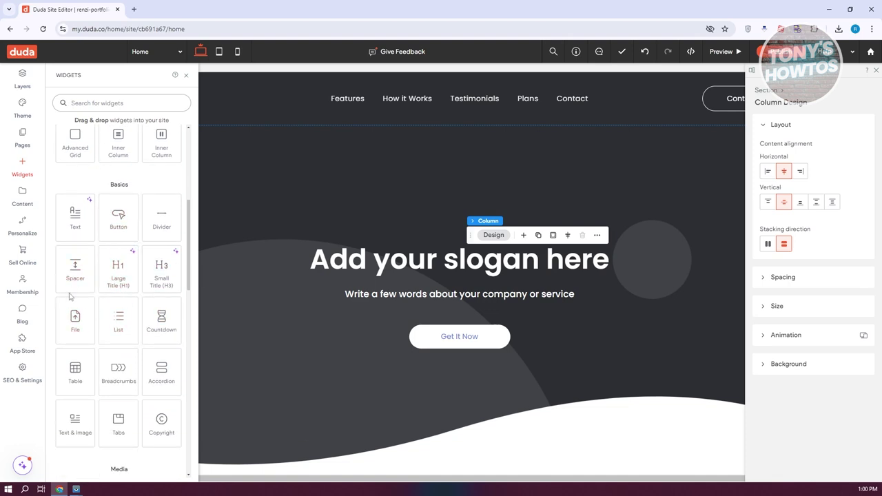
pyautogui.scroll(-1, 151, 324)
pyautogui.scroll(-4, 99, 334)
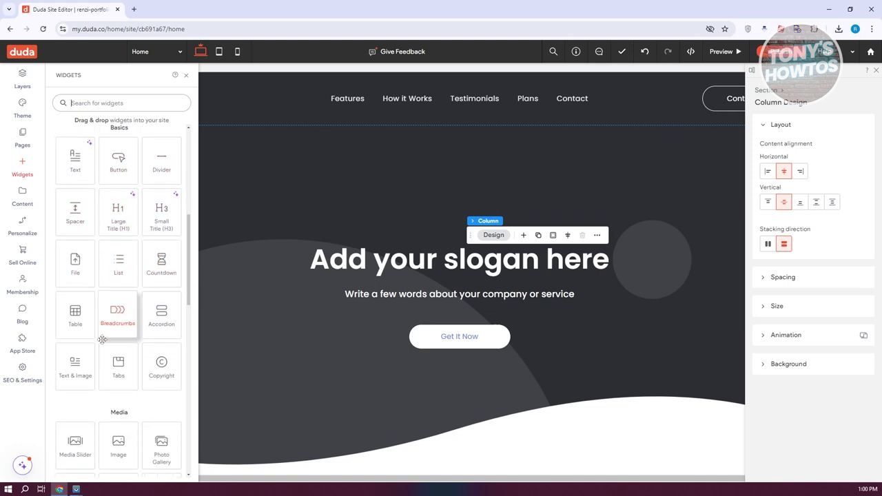
pyautogui.moveTo(78, 292); pyautogui.dragTo(427, 191)
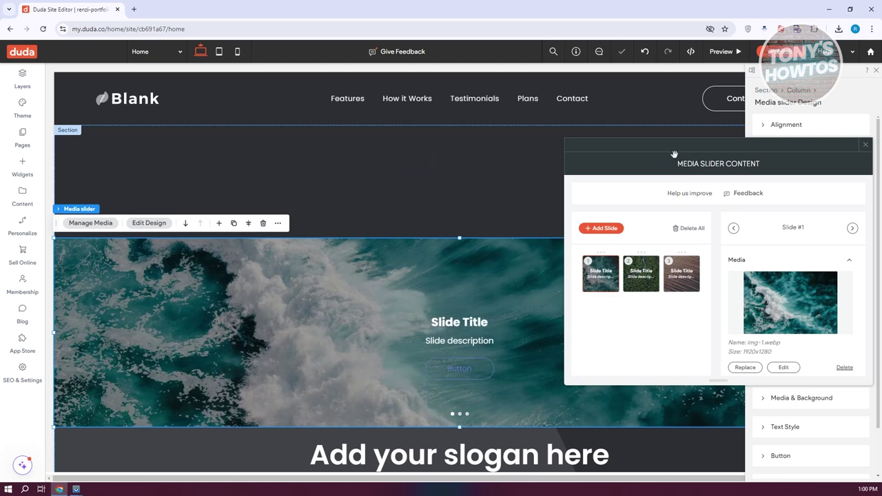
pyautogui.click(866, 146)
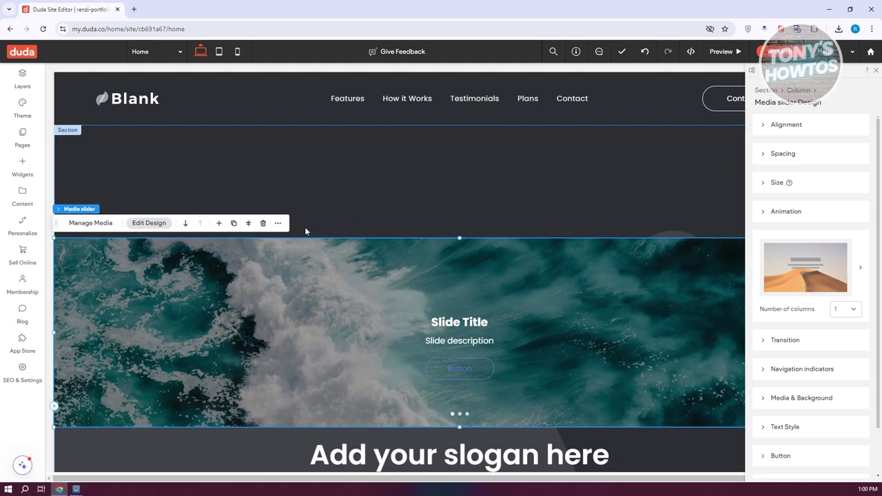
pyautogui.click(140, 226)
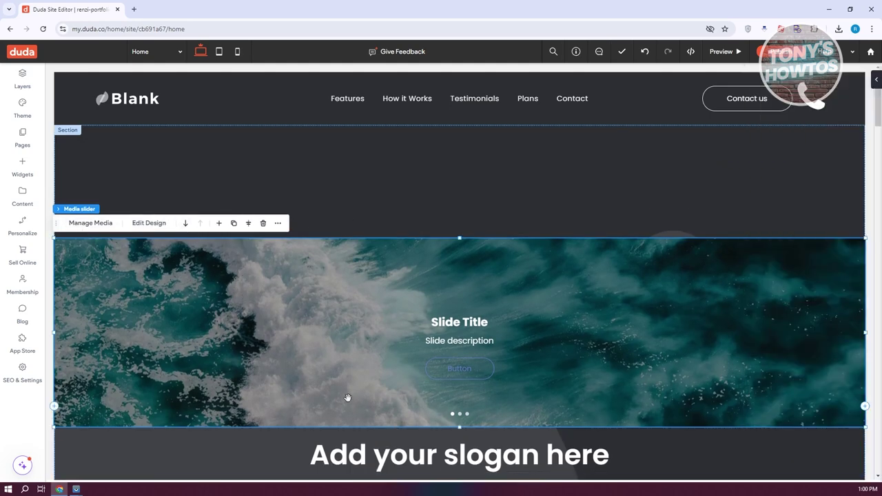
pyautogui.click(149, 223)
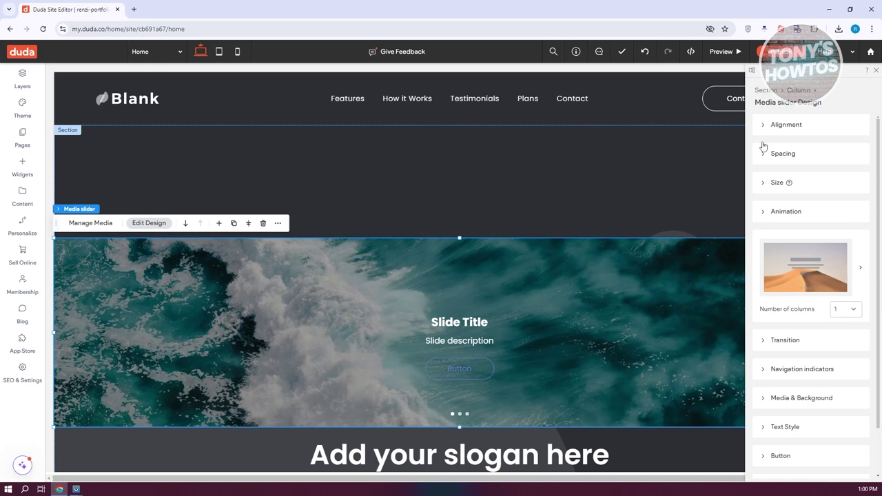
# Step: Check the slogan, paragraph and Get It Now button, then open the slider's More Actions menu
pyautogui.scroll(-2, 792, 164)
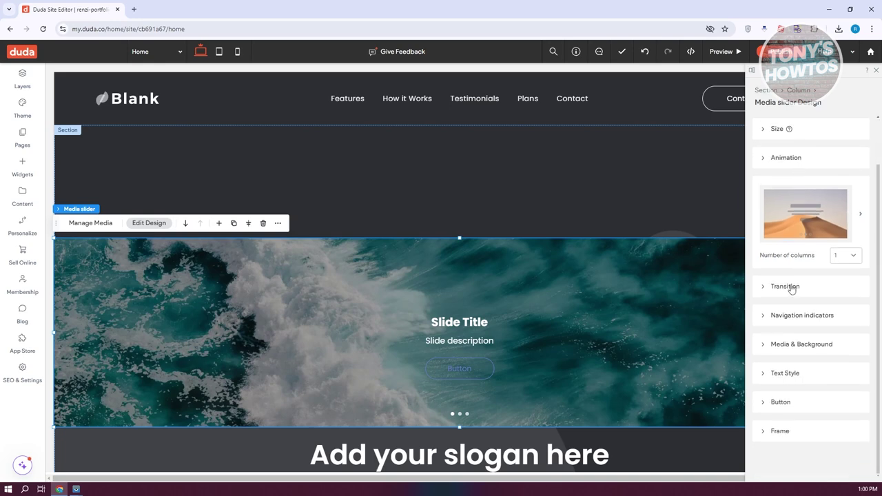
pyautogui.scroll(-3, 276, 308)
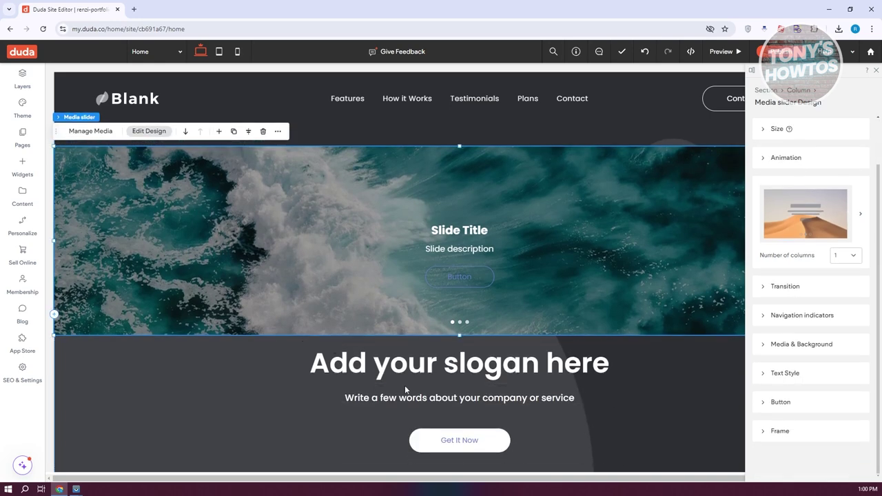
pyautogui.tripleClick(402, 368)
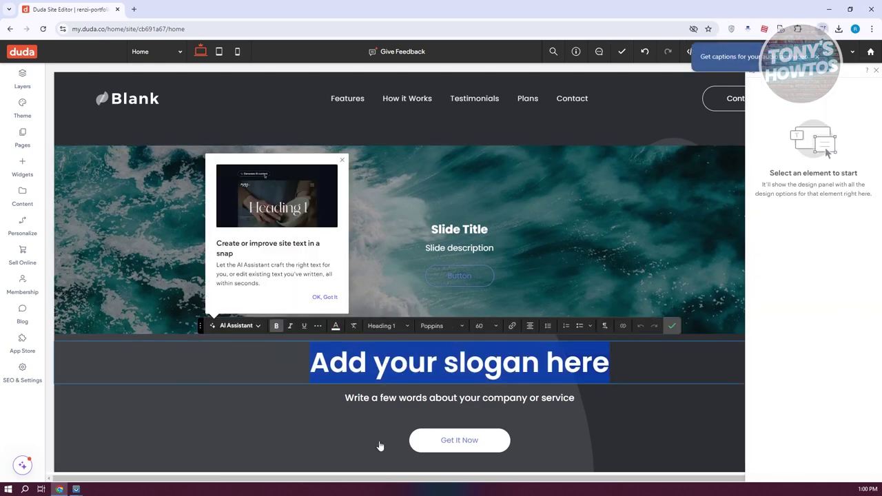
pyautogui.tripleClick(431, 397)
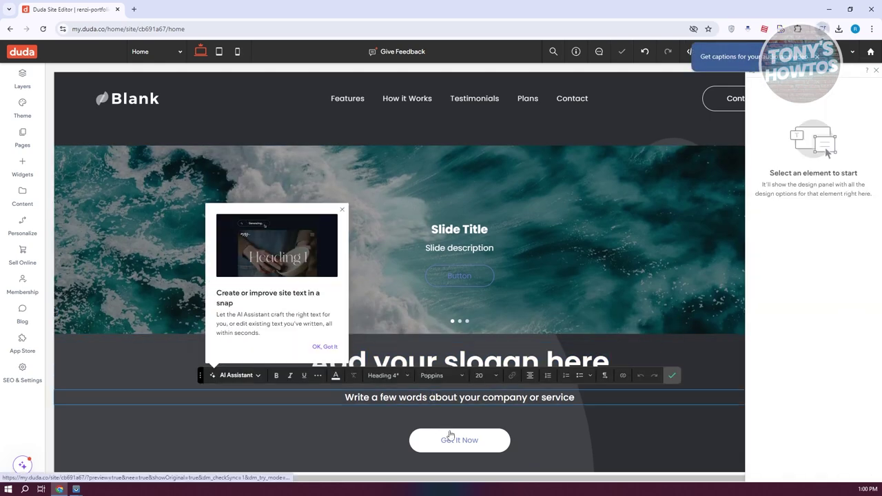
pyautogui.click(449, 434)
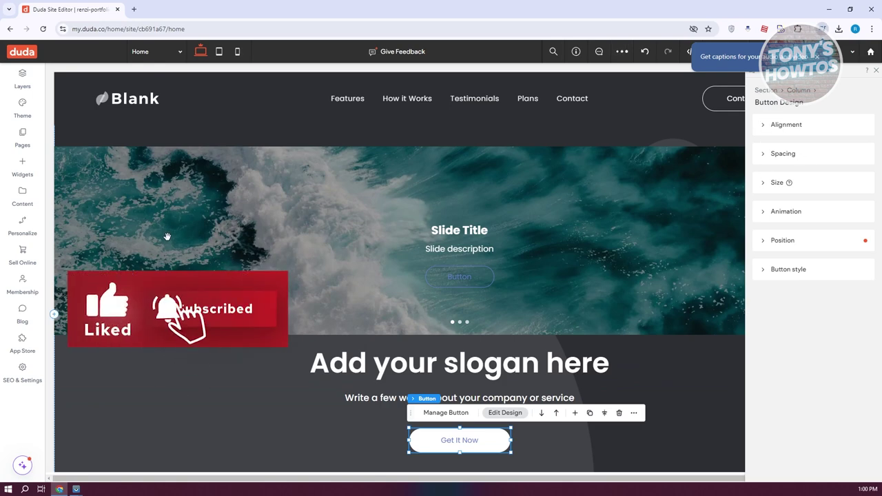
pyautogui.click(315, 226)
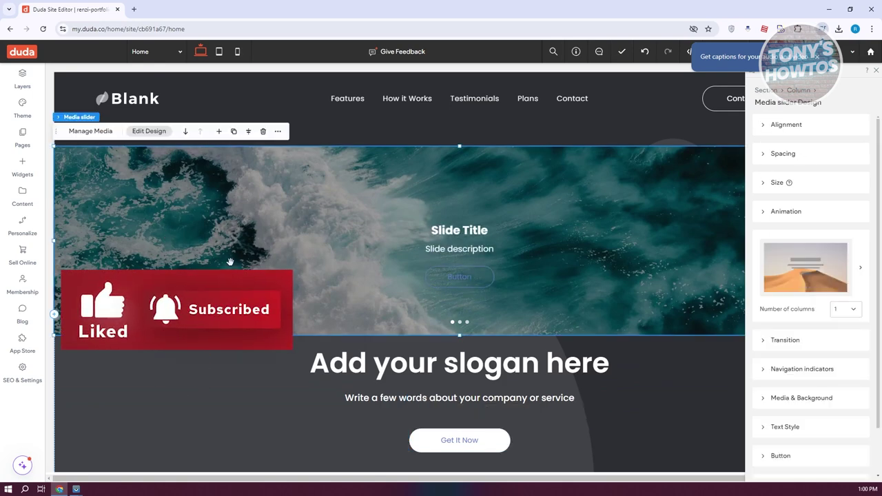
pyautogui.scroll(2, 215, 257)
pyautogui.click(278, 224)
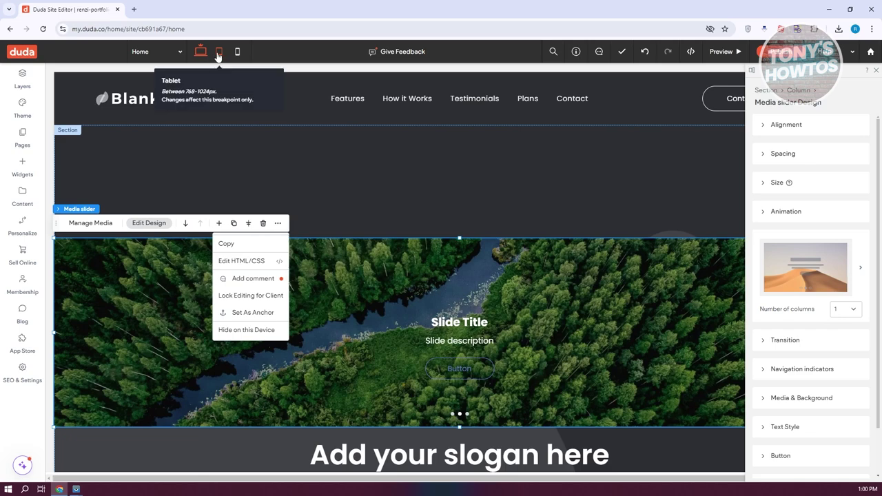
pyautogui.click(219, 52)
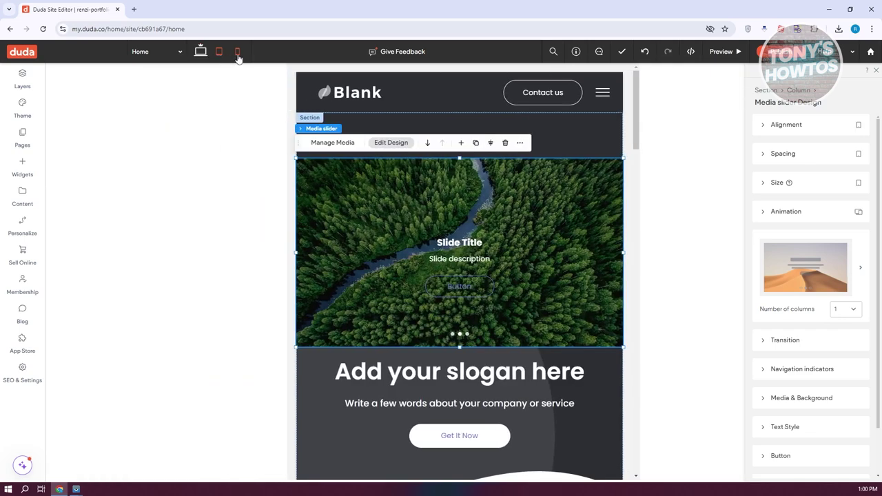
pyautogui.click(237, 53)
pyautogui.click(200, 52)
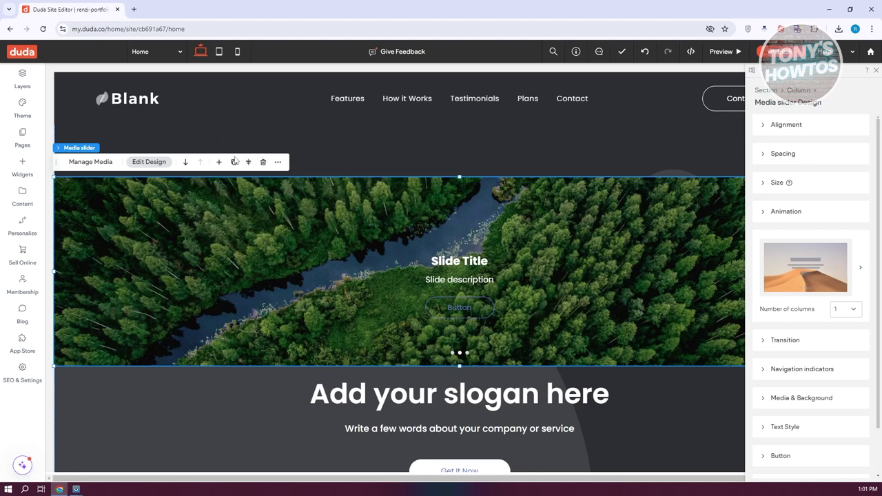
# Step: Open the slider's slide settings and start uploading a new image for the first slide
pyautogui.click(90, 162)
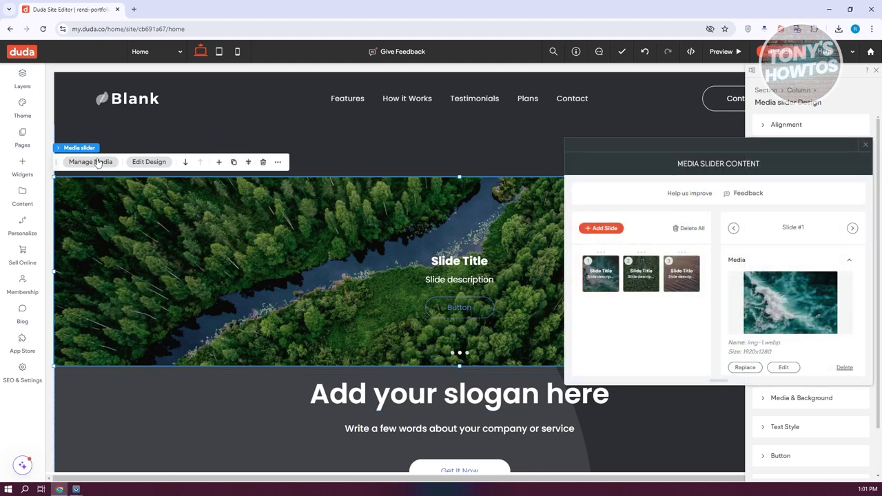
pyautogui.scroll(-3, 790, 307)
pyautogui.scroll(3, 786, 317)
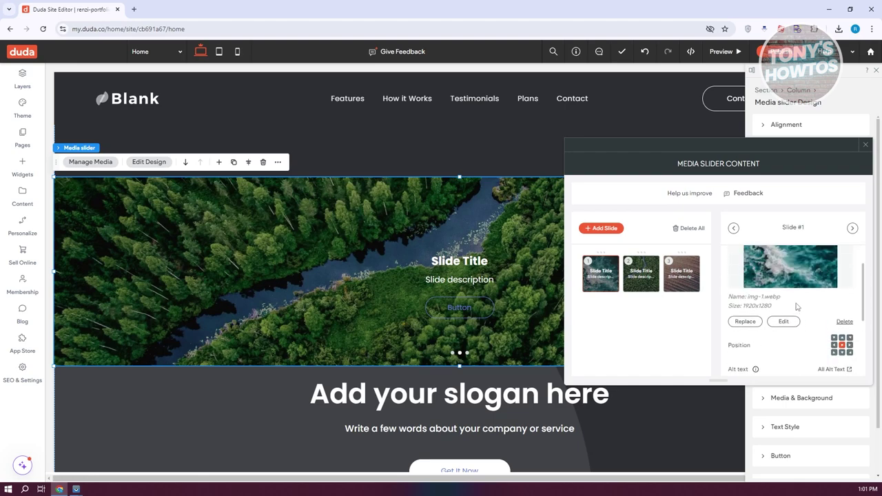
pyautogui.click(745, 368)
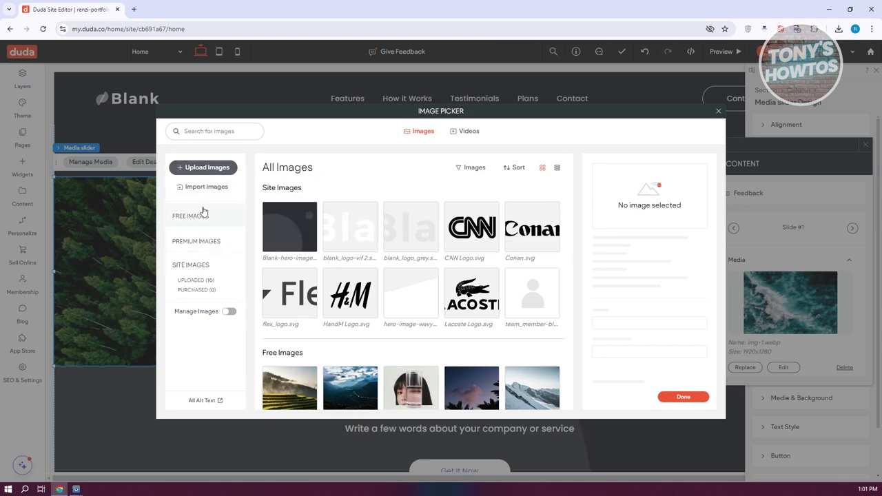
pyautogui.click(213, 169)
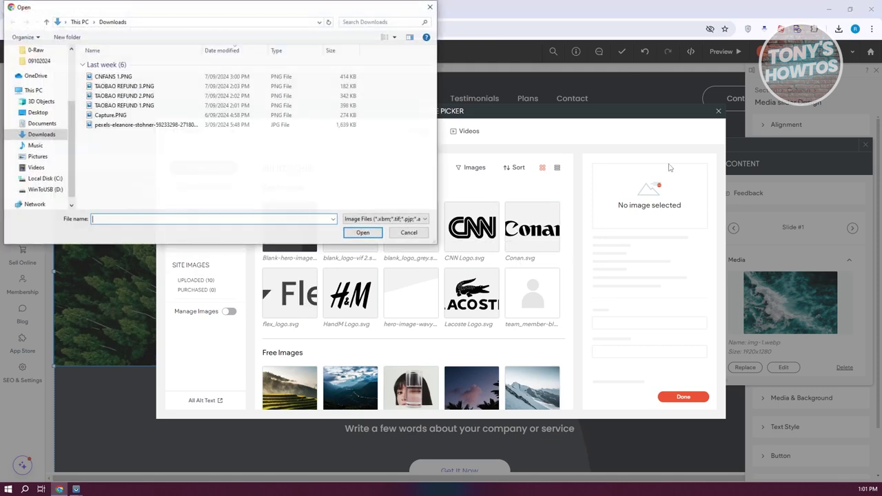
# Step: Cancel the upload, close the image picker and slide settings, and bring up the Content Library
pyautogui.click(431, 6)
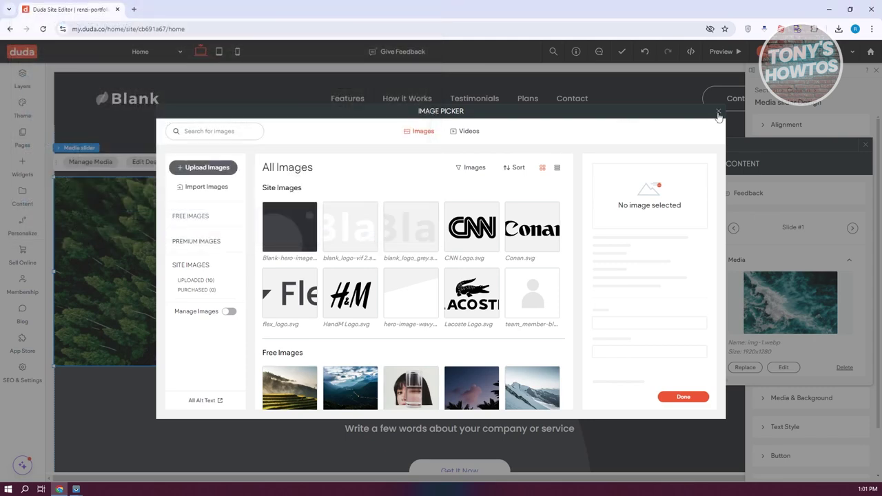
pyautogui.click(718, 111)
pyautogui.click(258, 246)
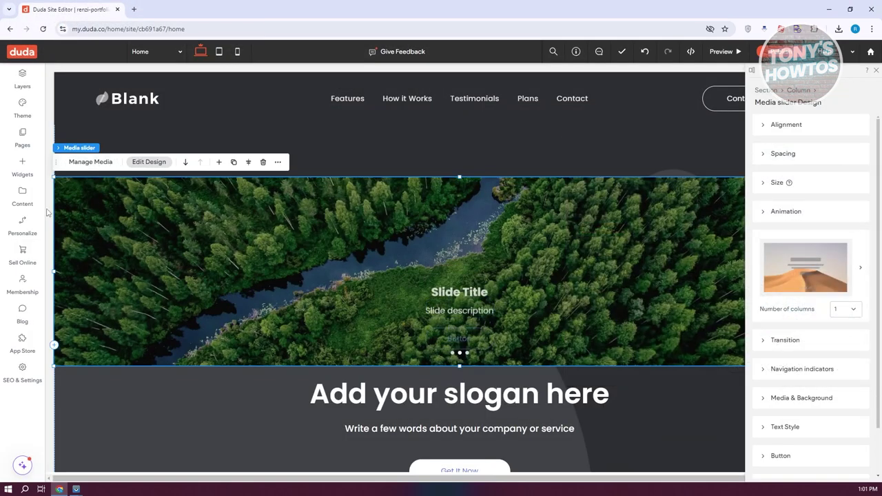
pyautogui.click(22, 196)
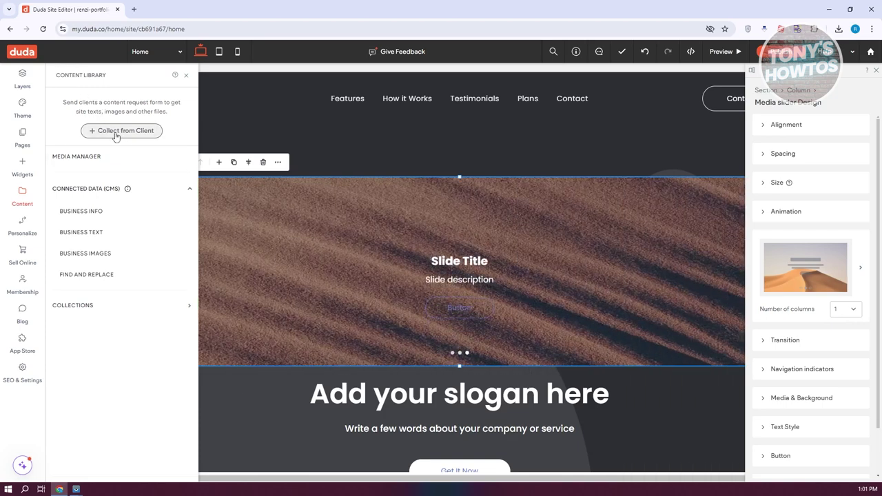
pyautogui.click(116, 132)
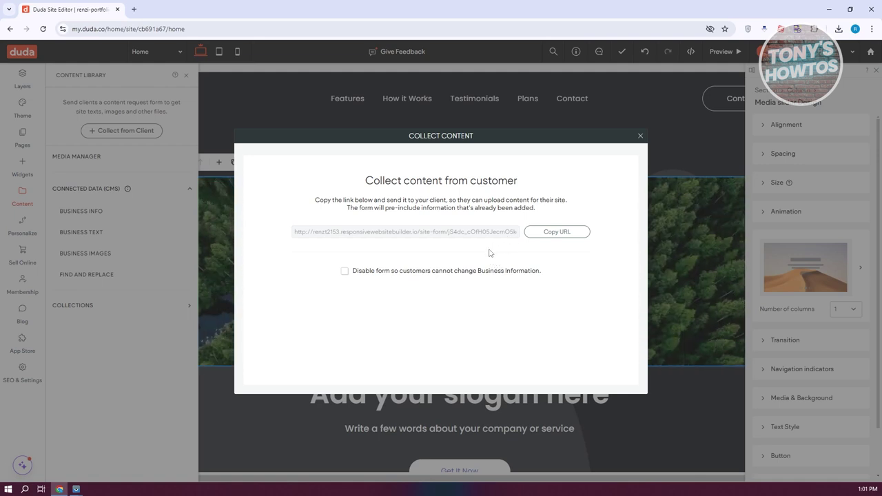
pyautogui.click(640, 138)
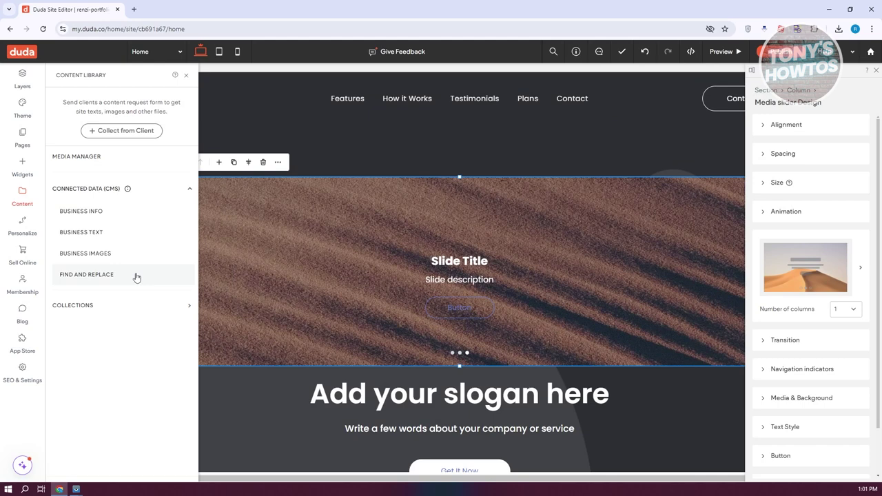
# Step: Browse the Personalize rules, view Holidays & Special Events, then open the Sell Online panel
pyautogui.click(23, 224)
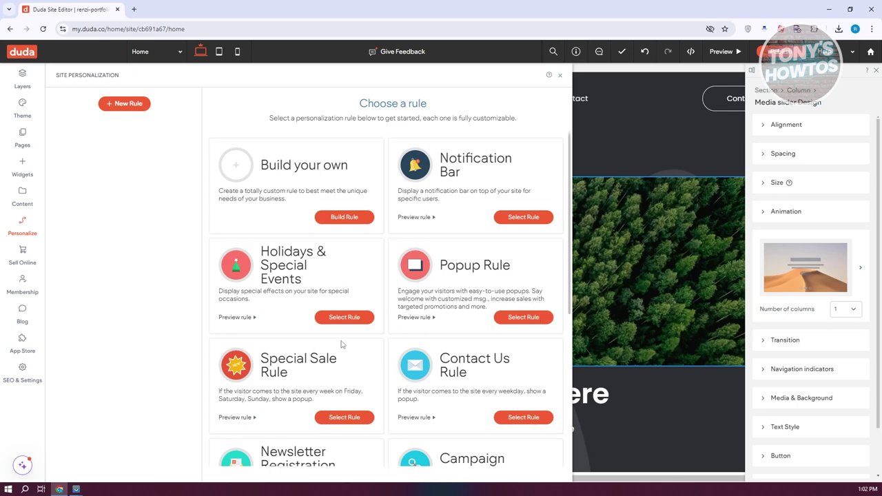
pyautogui.scroll(-2, 336, 304)
pyautogui.scroll(2, 270, 357)
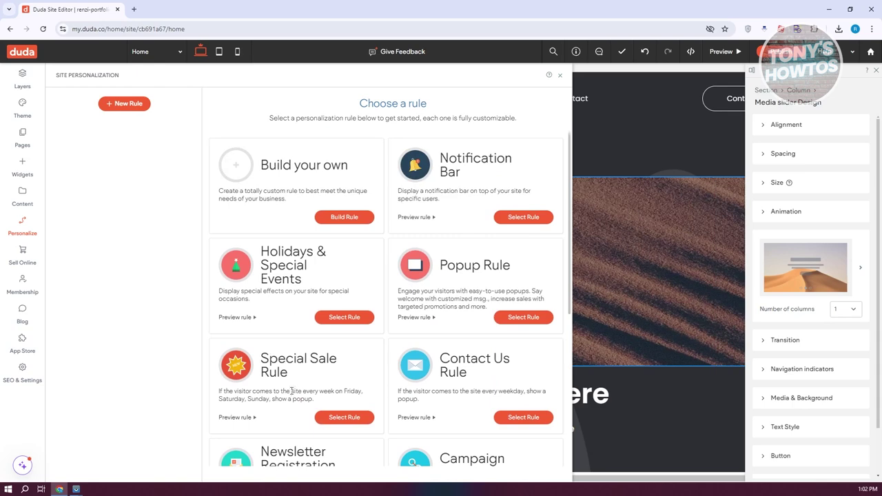
pyautogui.click(345, 318)
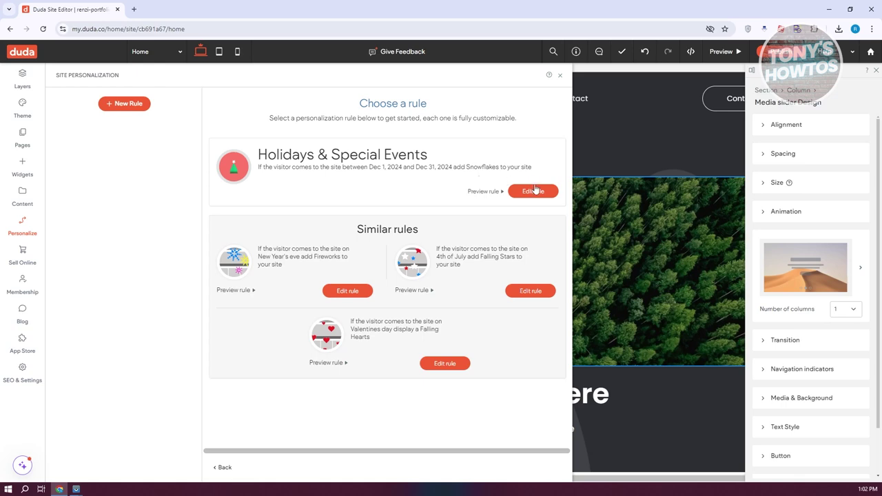
pyautogui.click(561, 76)
pyautogui.click(23, 260)
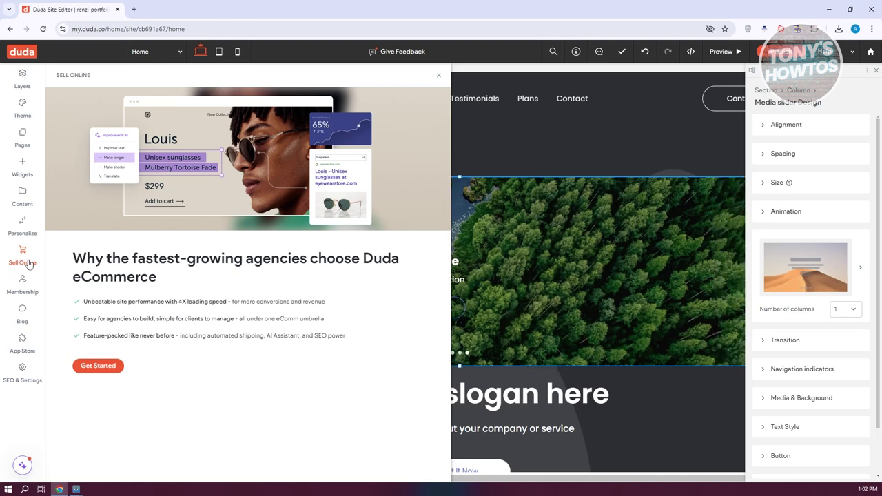
# Step: Look at the Membership and Blog panels, ending on the App Store
pyautogui.click(23, 284)
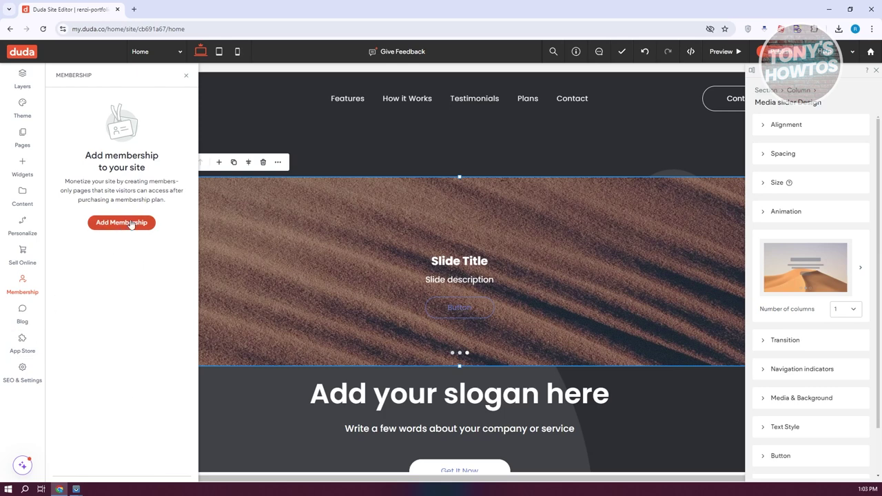
pyautogui.click(26, 315)
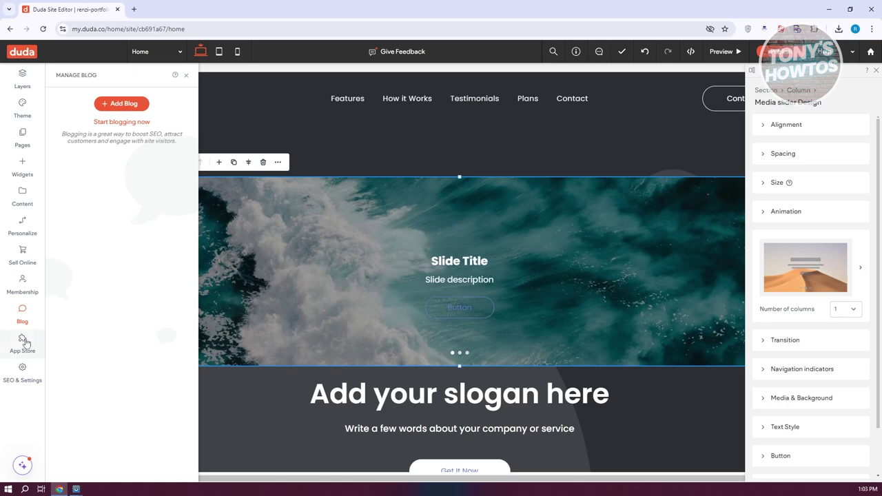
pyautogui.click(24, 341)
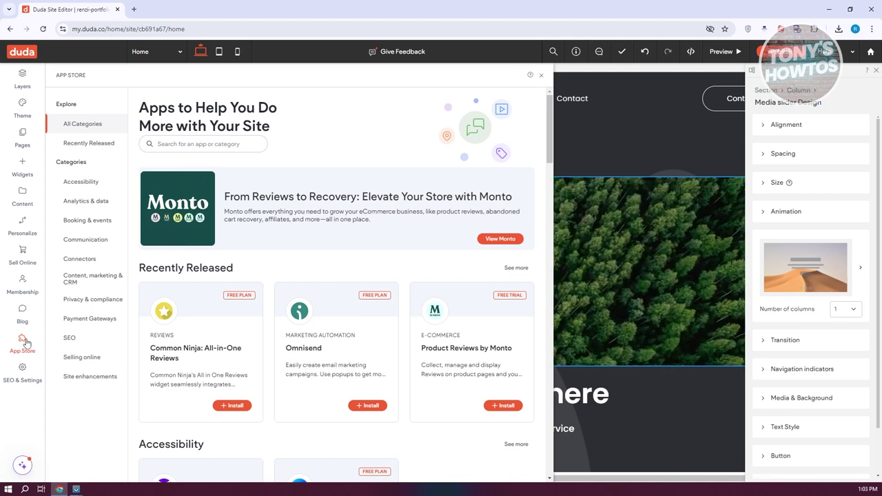
# Step: Scroll through the App Store's recently released and accessibility apps, then open SEO & Settings
pyautogui.scroll(-3, 256, 333)
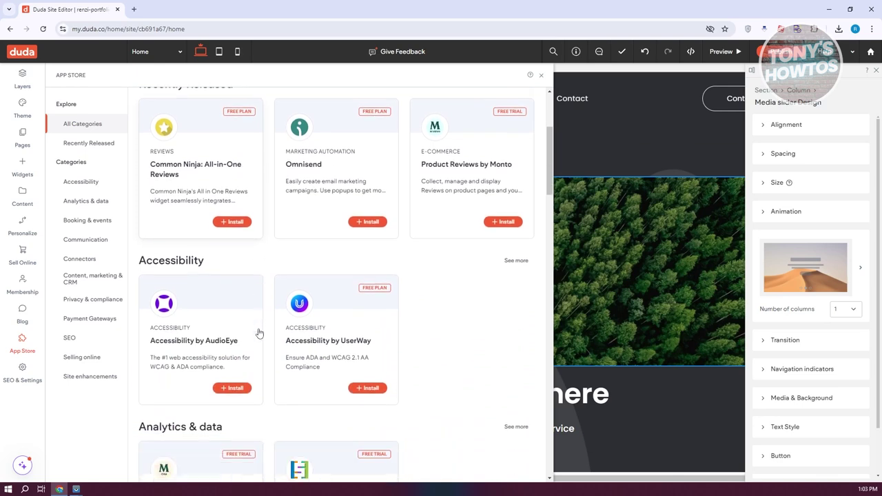
pyautogui.scroll(1, 259, 333)
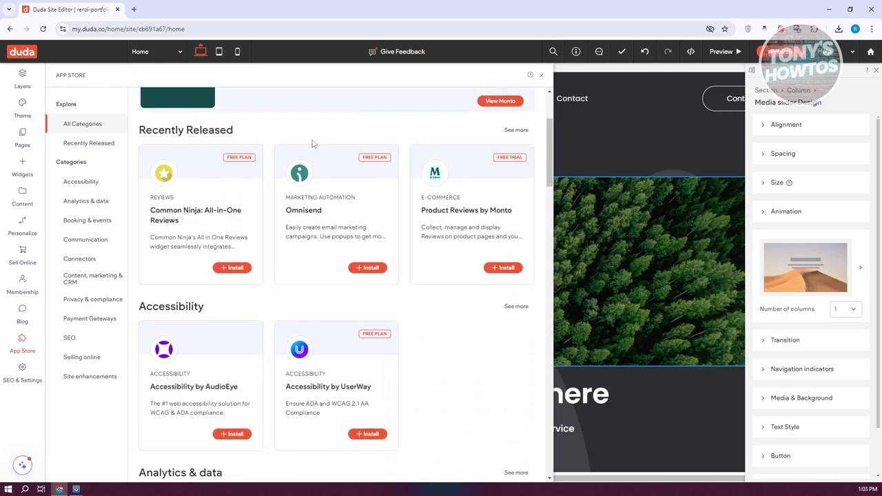
pyautogui.scroll(1, 435, 401)
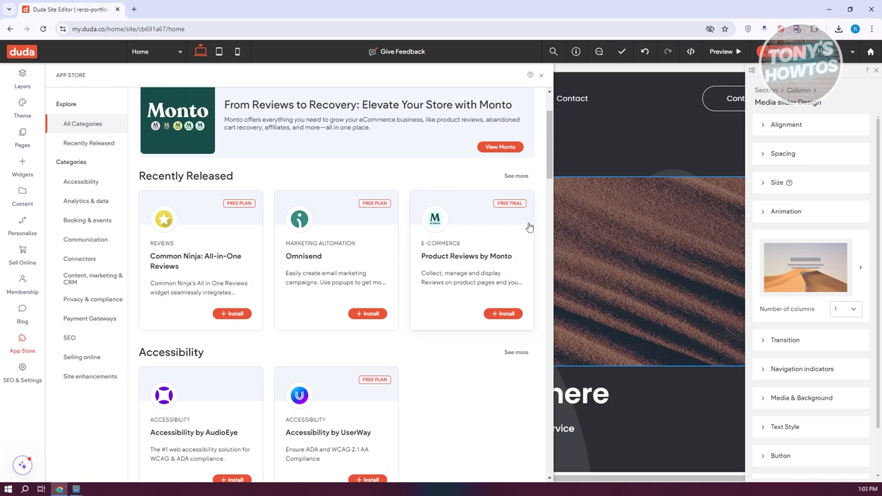
pyautogui.scroll(-2, 503, 348)
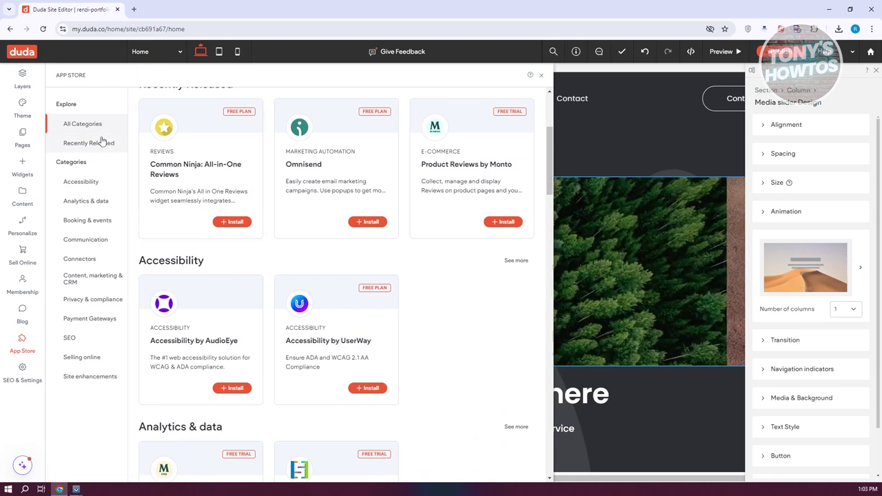
pyautogui.scroll(4, 370, 209)
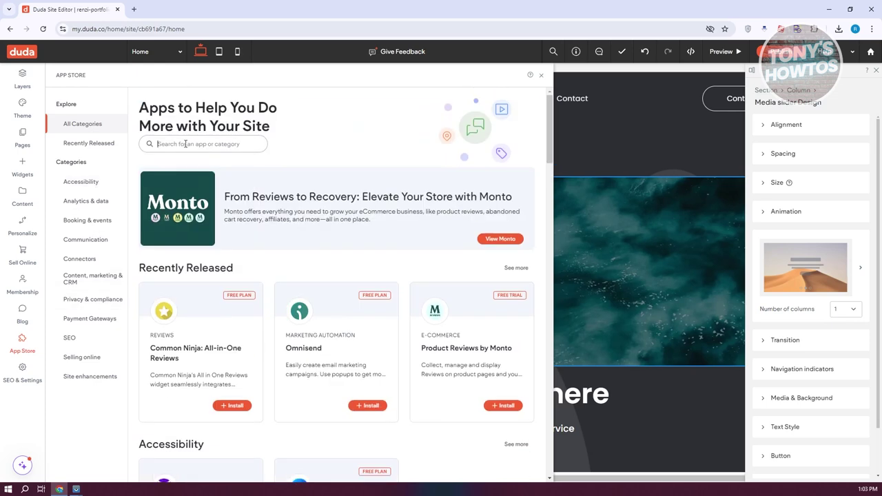
pyautogui.click(28, 381)
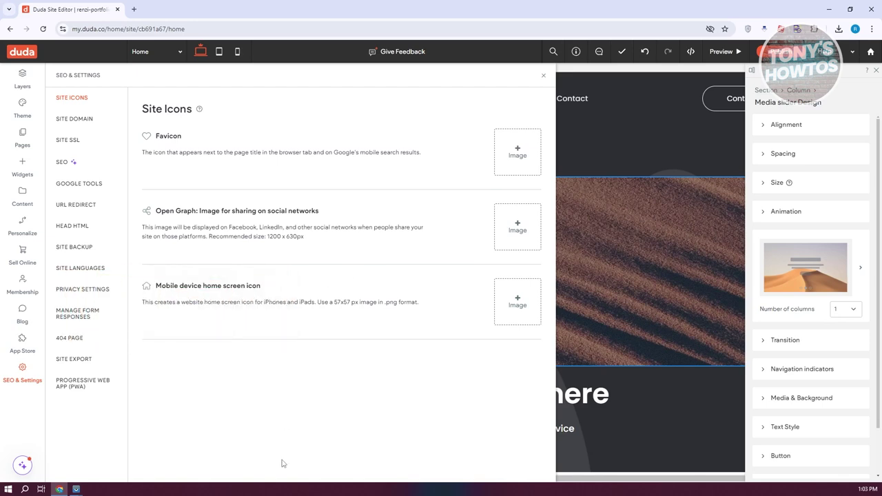
# Step: Check Google Tools, URL Redirect, Head HTML, Site Languages, Site Backup and 404 Page, then close settings
pyautogui.click(81, 185)
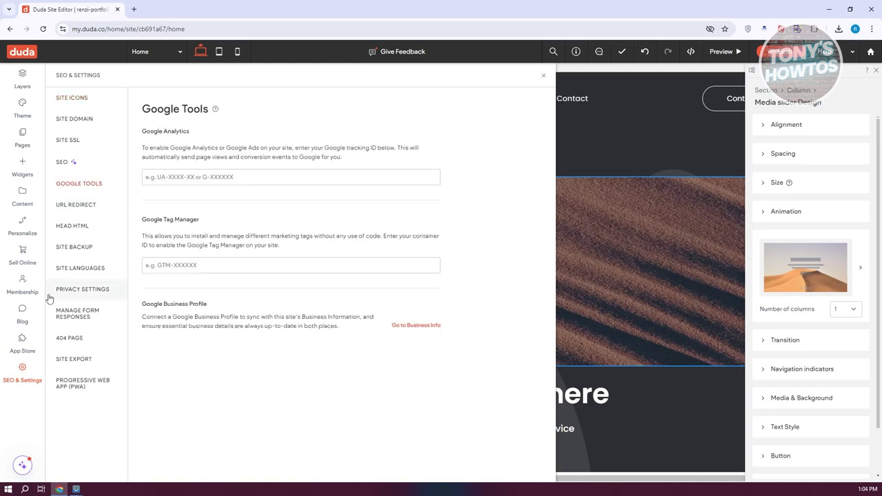
pyautogui.click(92, 204)
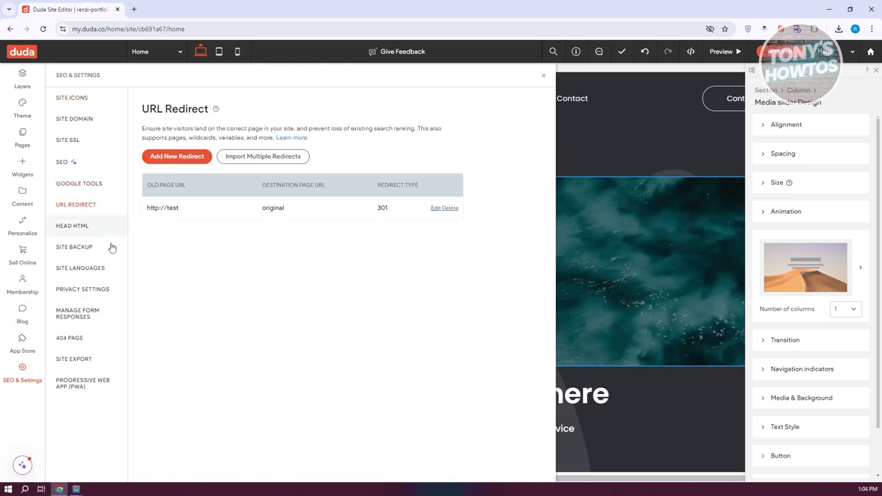
pyautogui.click(81, 226)
pyautogui.click(96, 268)
pyautogui.click(96, 250)
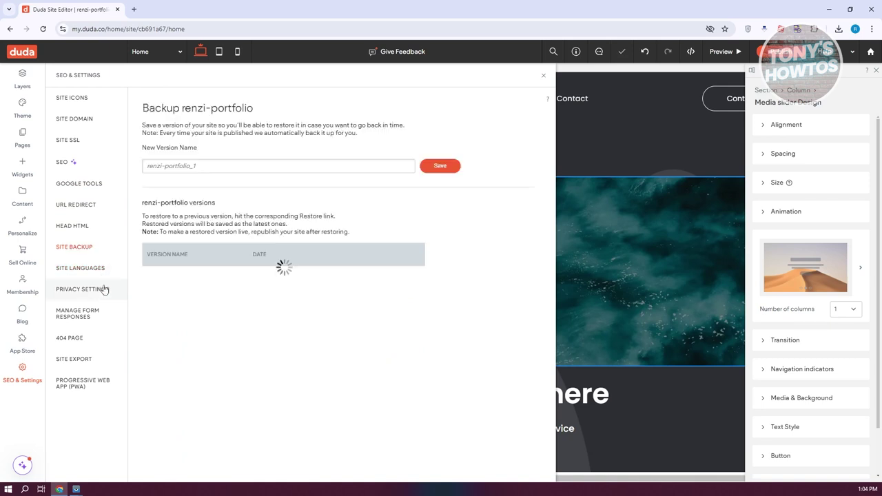
pyautogui.click(103, 339)
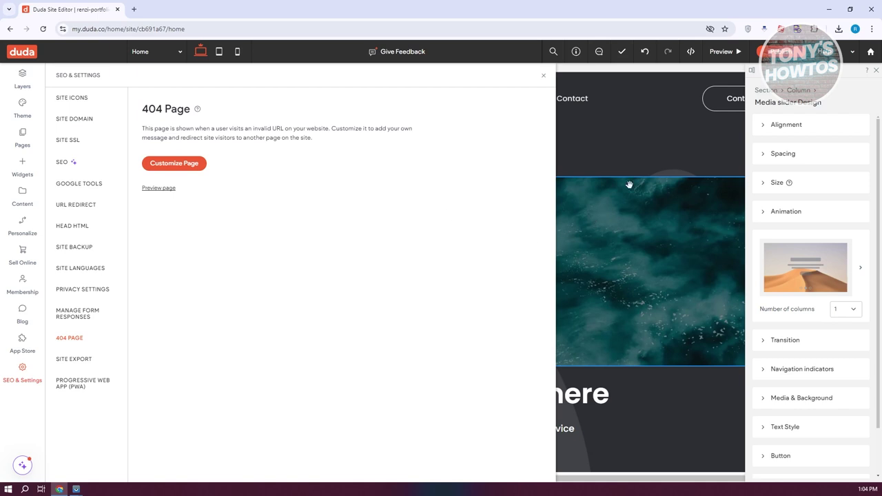
pyautogui.click(631, 139)
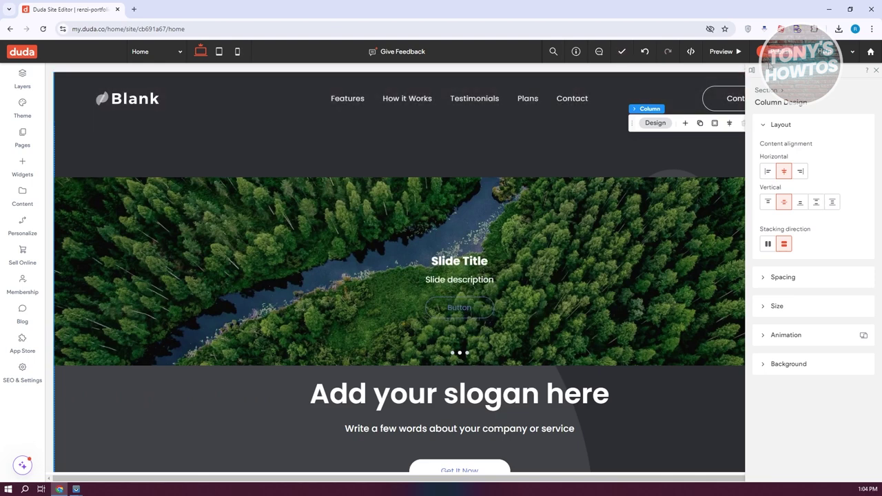
pyautogui.click(728, 55)
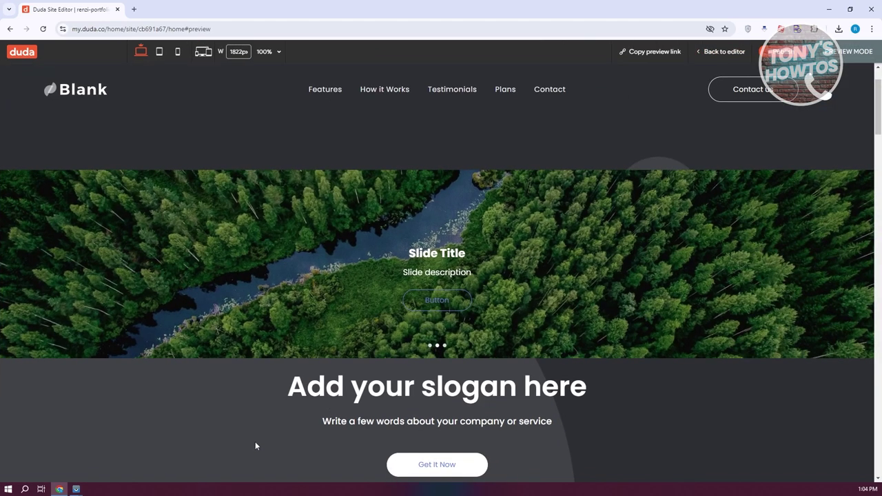
pyautogui.click(712, 63)
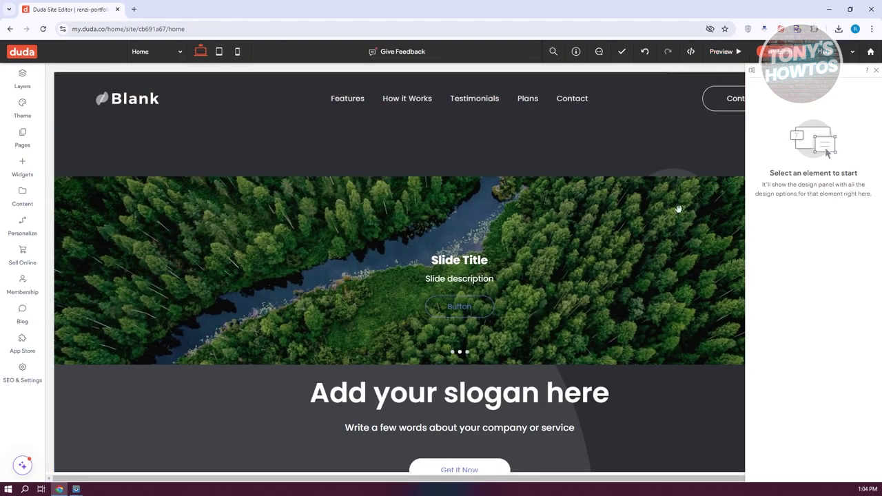
# Step: Publish the site, keeping the default multiscreensite.com domain instead of choosing a custom one
pyautogui.click(775, 51)
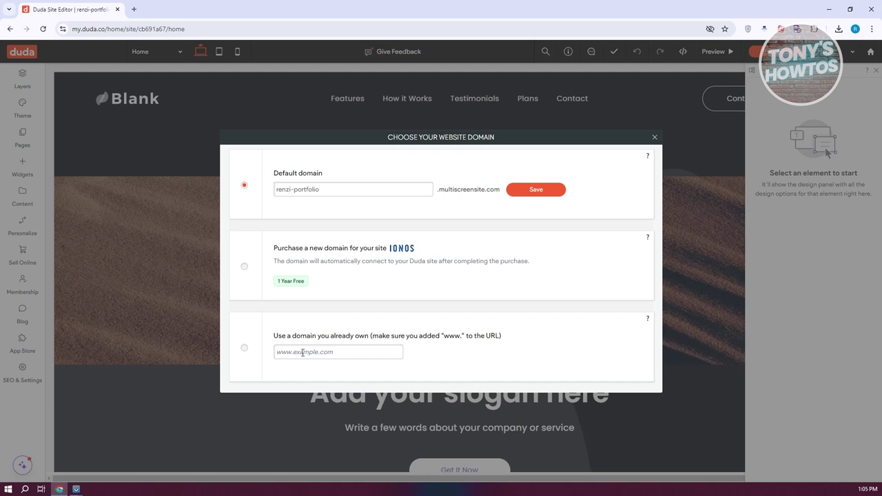
pyautogui.click(655, 138)
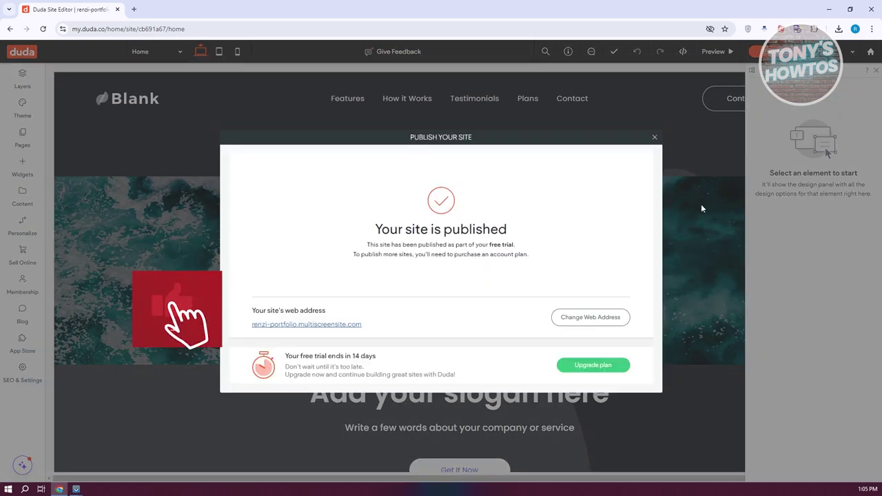